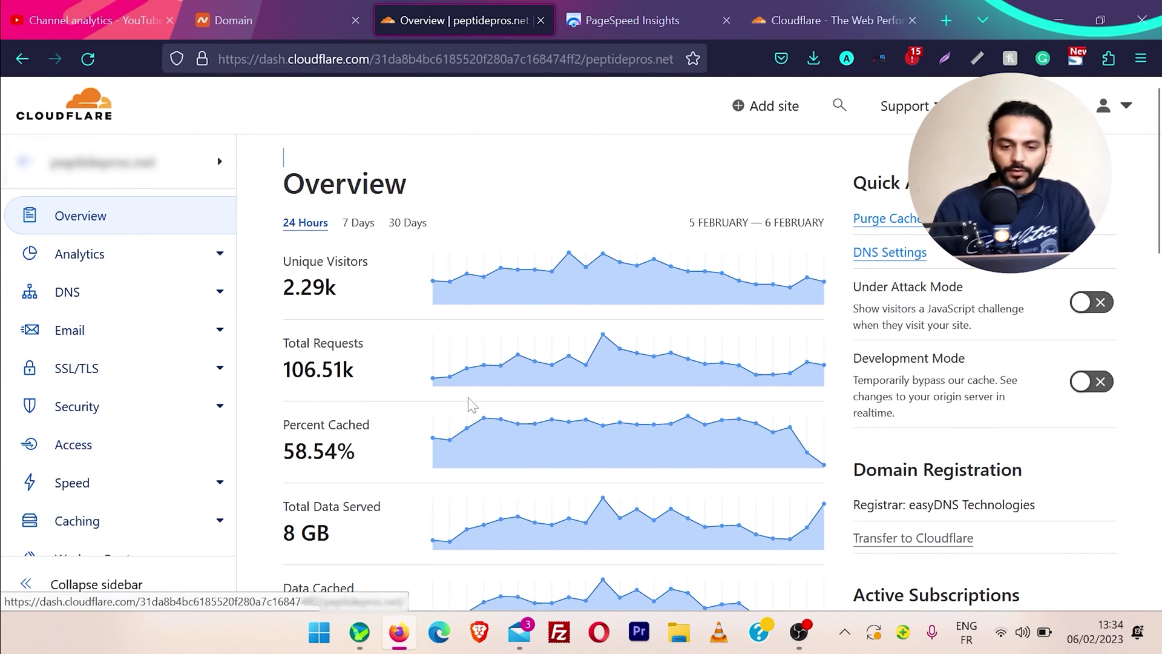
Display the site's Overview with 2.29k unique visitors and 58.54% cached over 24 hours
mouse_move(495, 424)
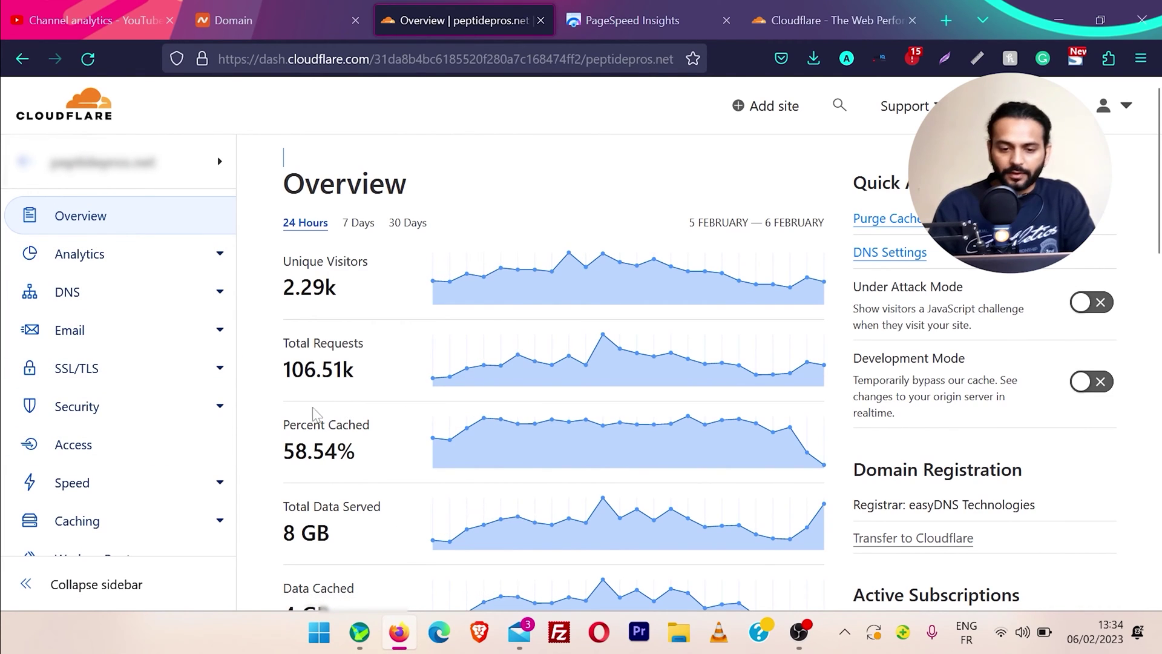
scroll(270, 404, "down", 1)
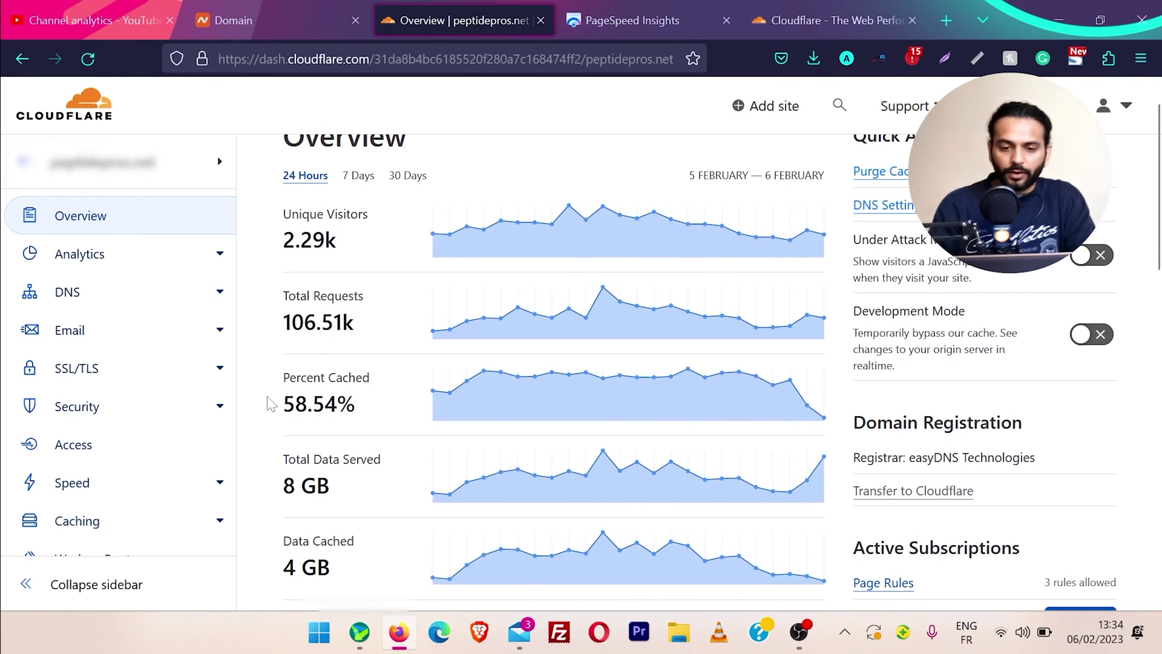
scroll(366, 265, "up", 1)
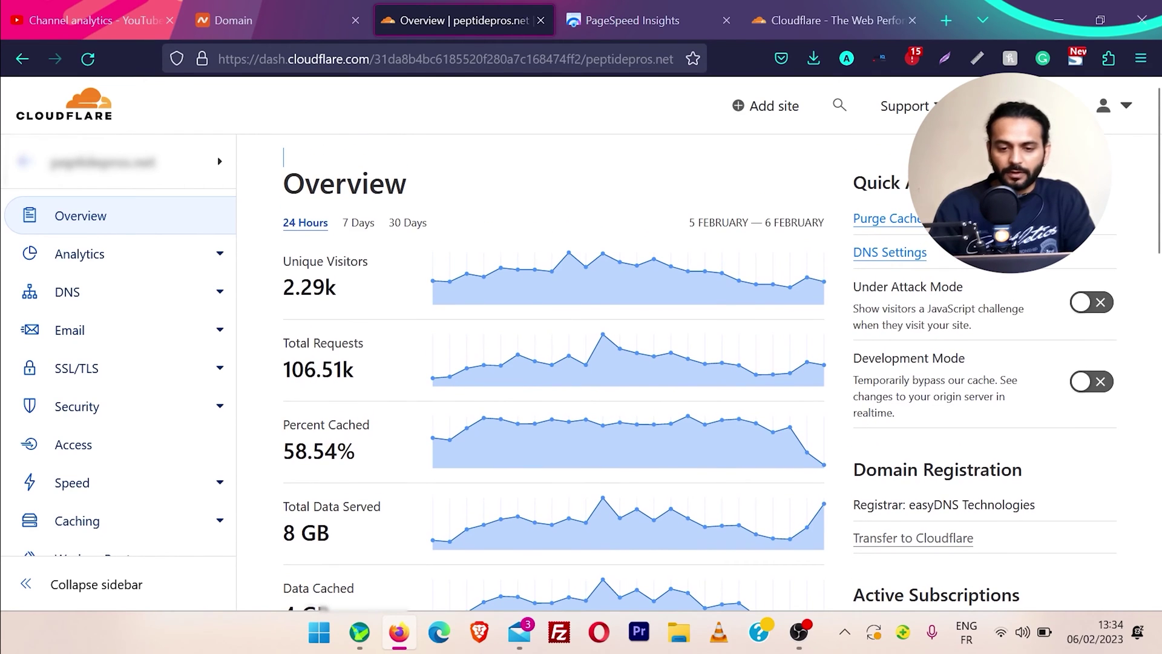
scroll(366, 265, "down", 2)
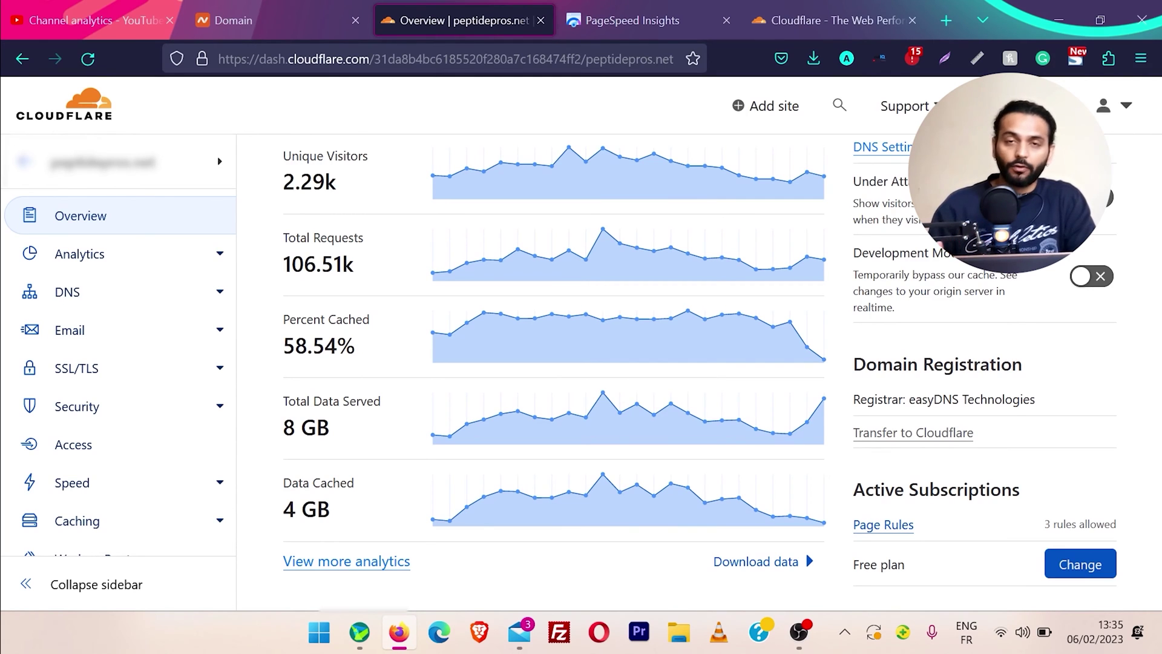
scroll(232, 121, "up", 2)
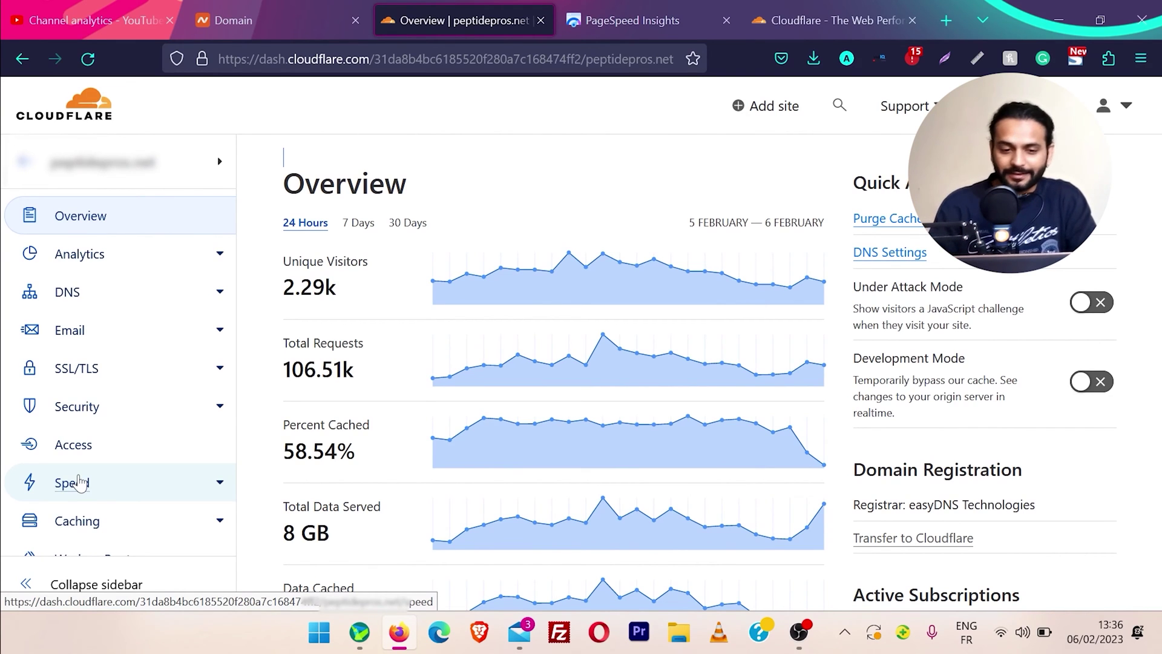
Browse traffic analytics and the country map, then view Security analytics reporting 9.2k threats
left_click(79, 259)
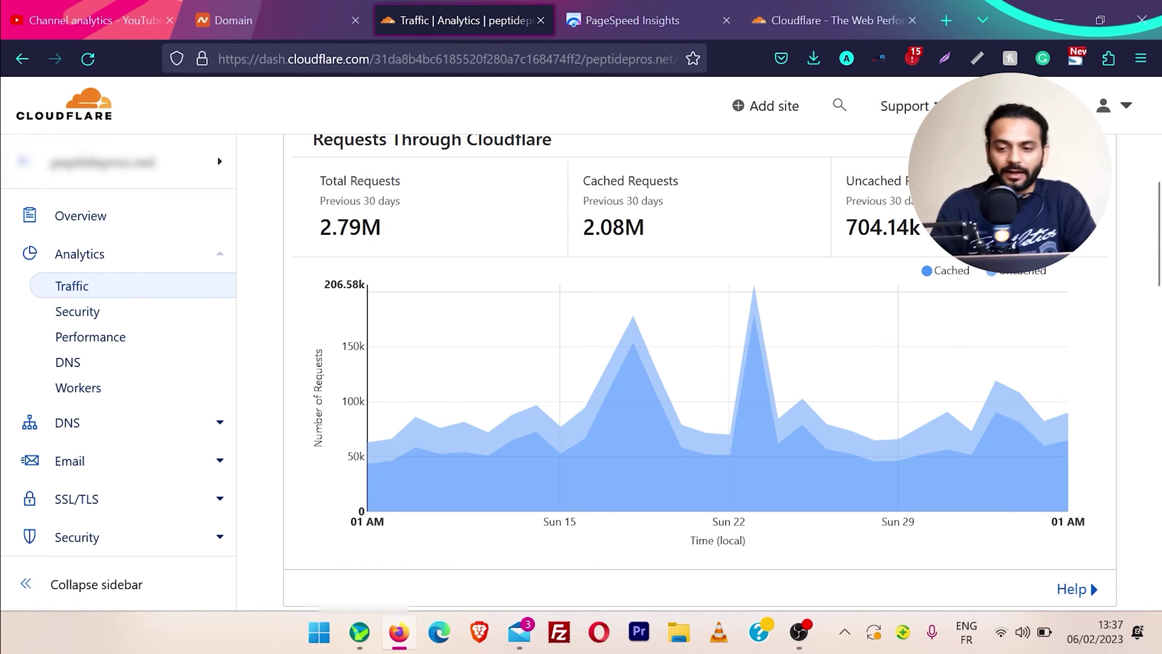
scroll(674, 318, "down", 7)
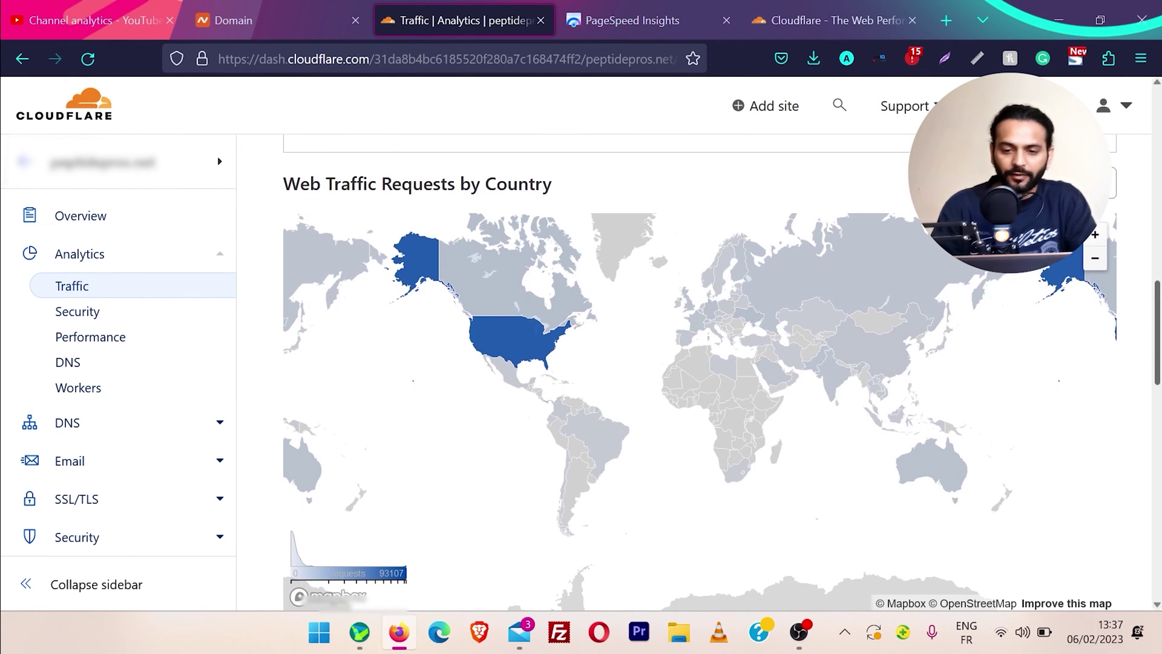
scroll(964, 337, "down", 1)
mouse_move(499, 294)
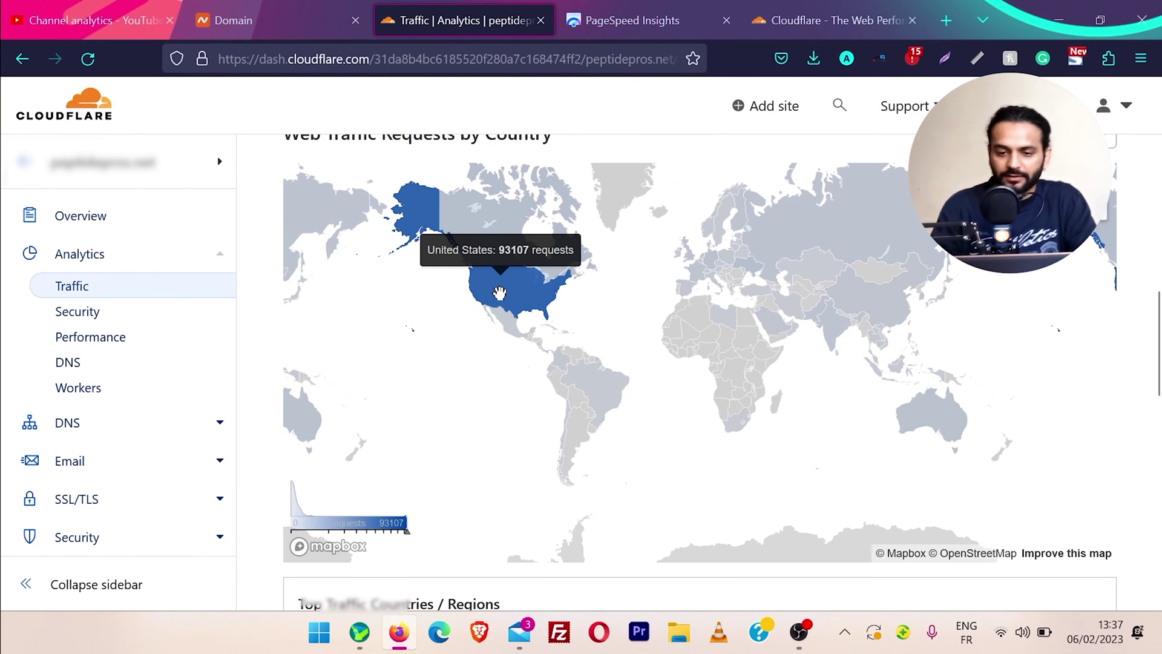
mouse_move(795, 243)
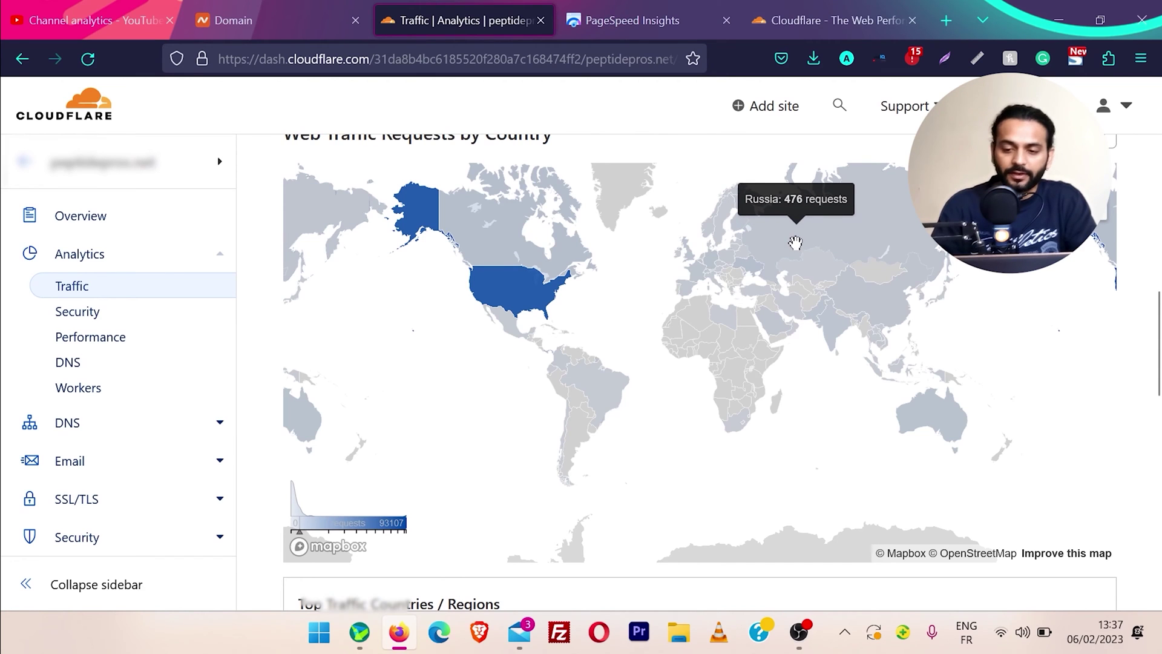
mouse_move(774, 324)
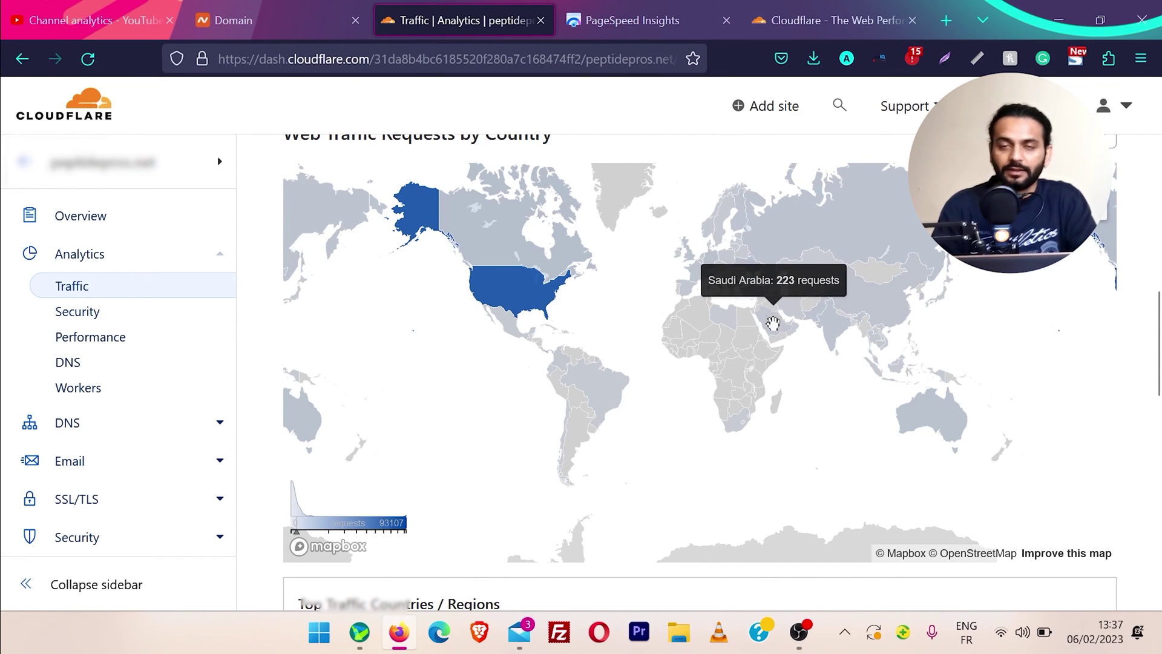
scroll(773, 324, "down", 10)
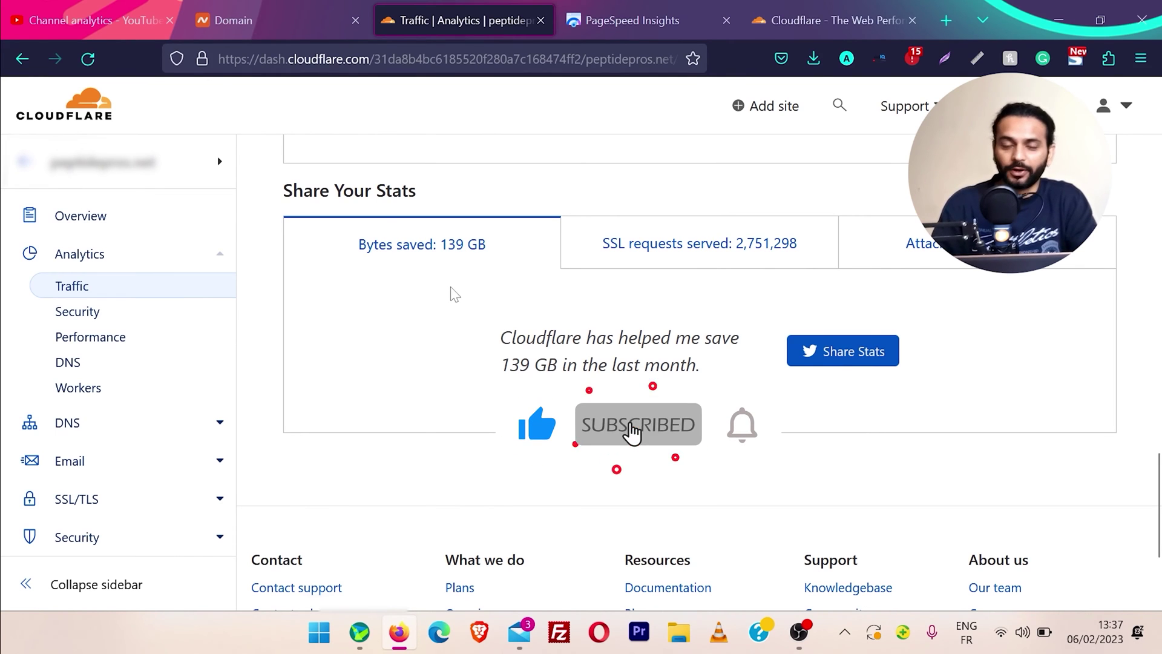
left_click(58, 309)
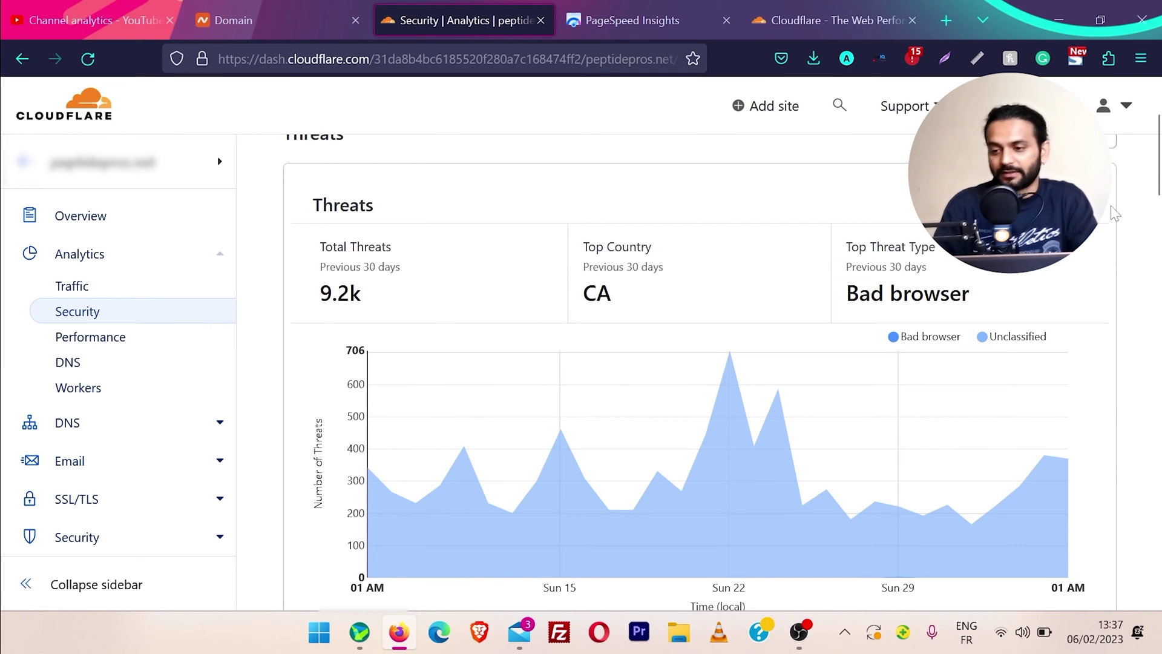
Scan the threat country tables, then view Performance analytics with 59% bandwidth saved (4.49 GB of 7.66 GB)
scroll(700, 372, "down", 8)
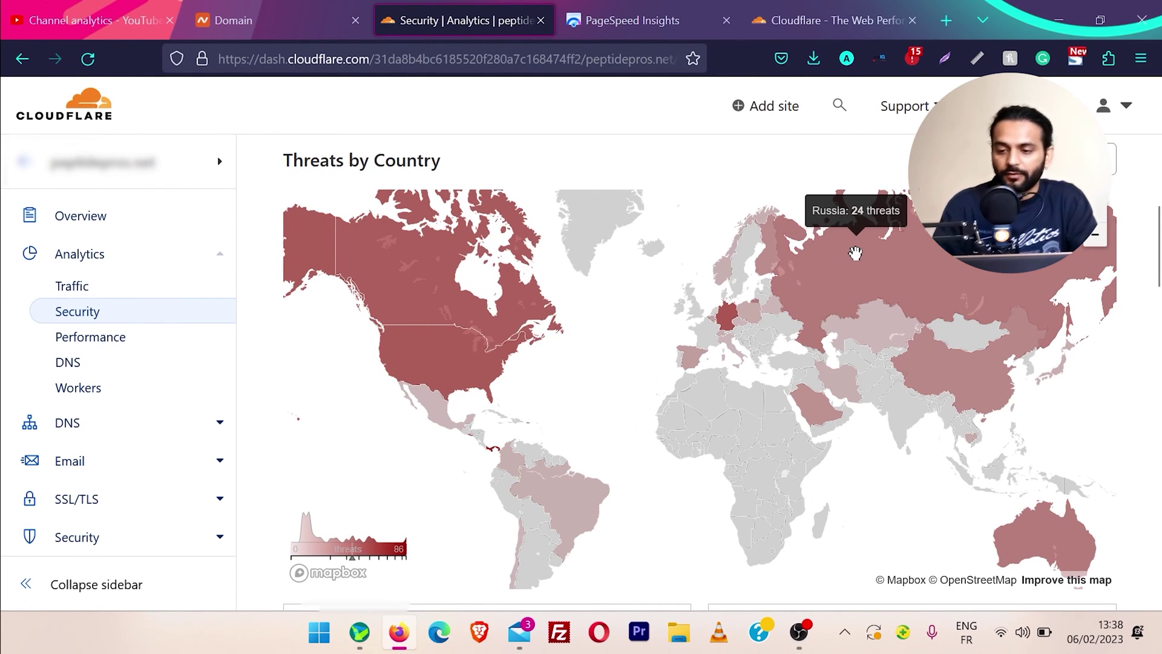
scroll(871, 357, "down", 6)
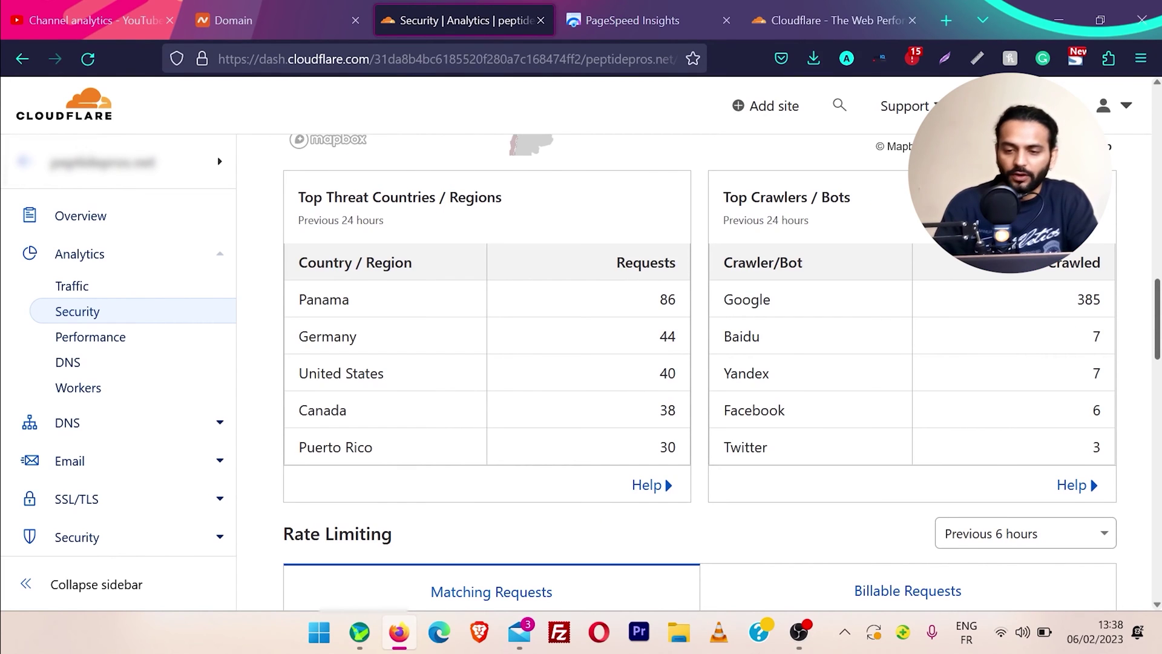
scroll(700, 363, "down", 2)
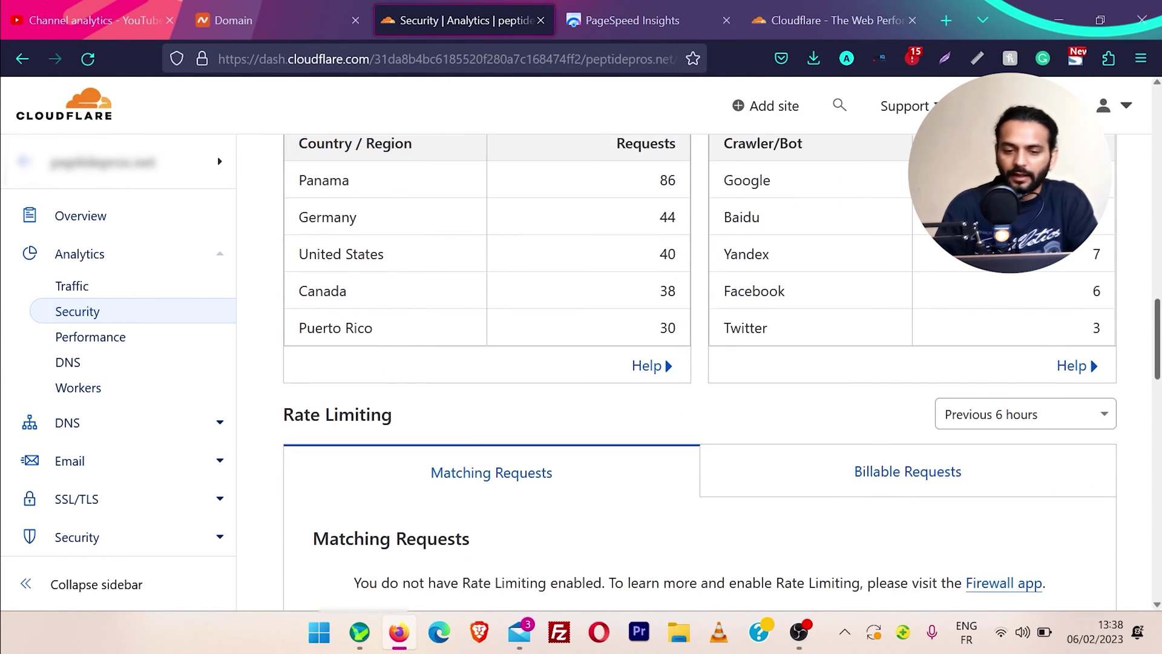
scroll(700, 363, "down", 1)
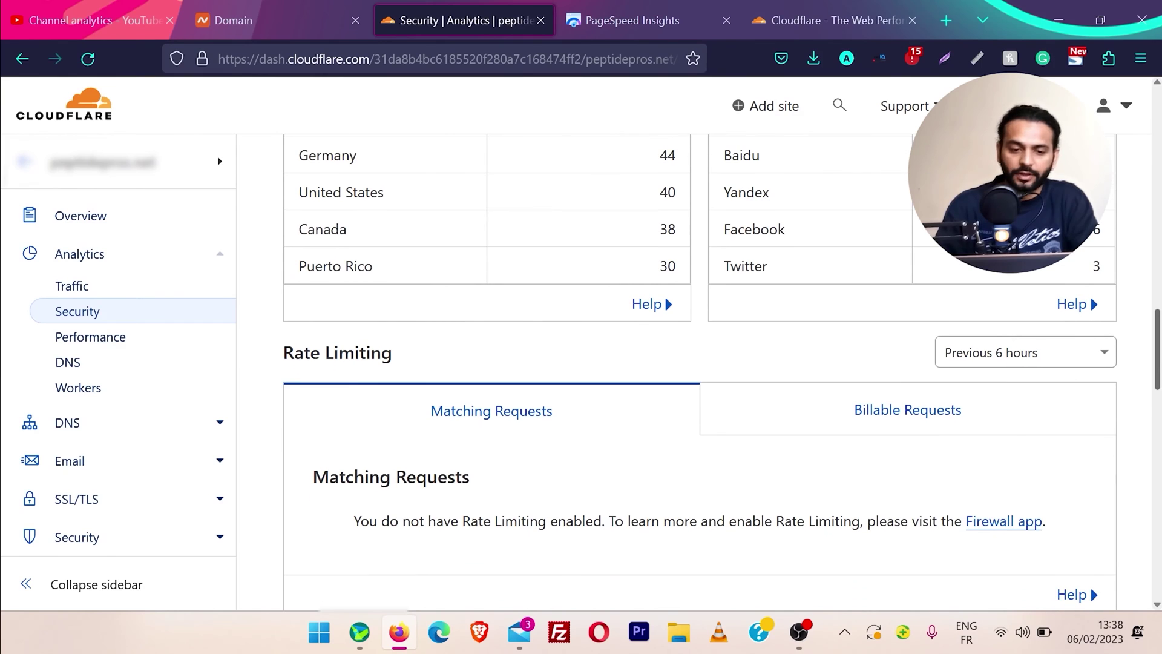
left_click(85, 338)
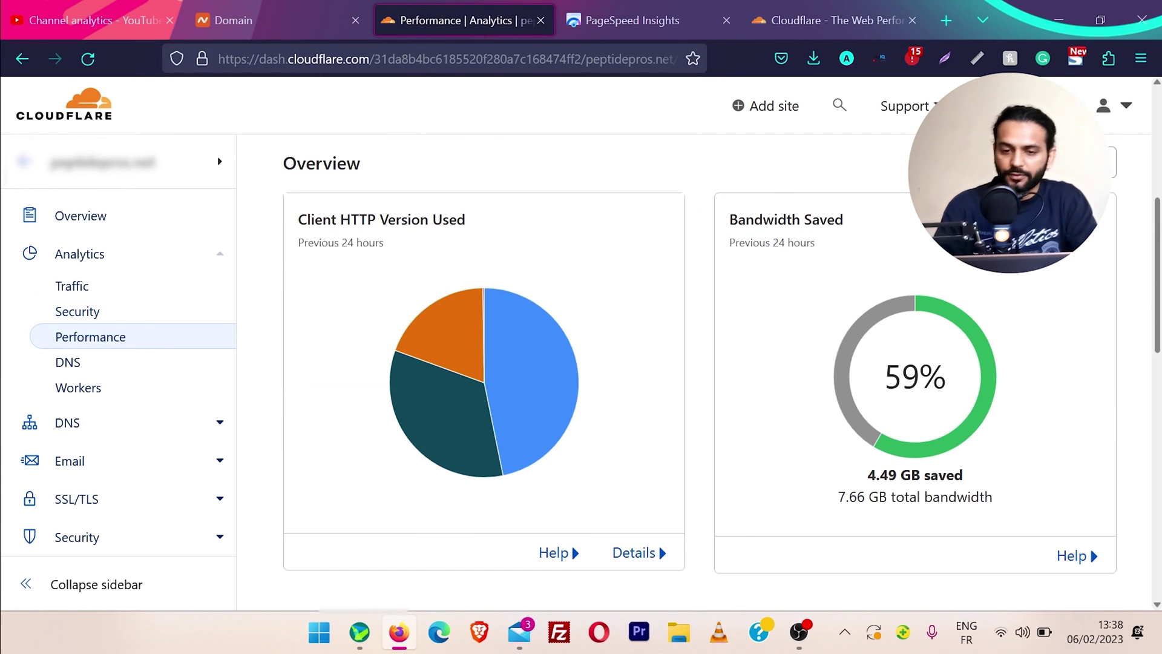
Highlight the 4.49 GB saved figure, inspect the content type pie, then view DNS query analytics
scroll(723, 343, "down", 1)
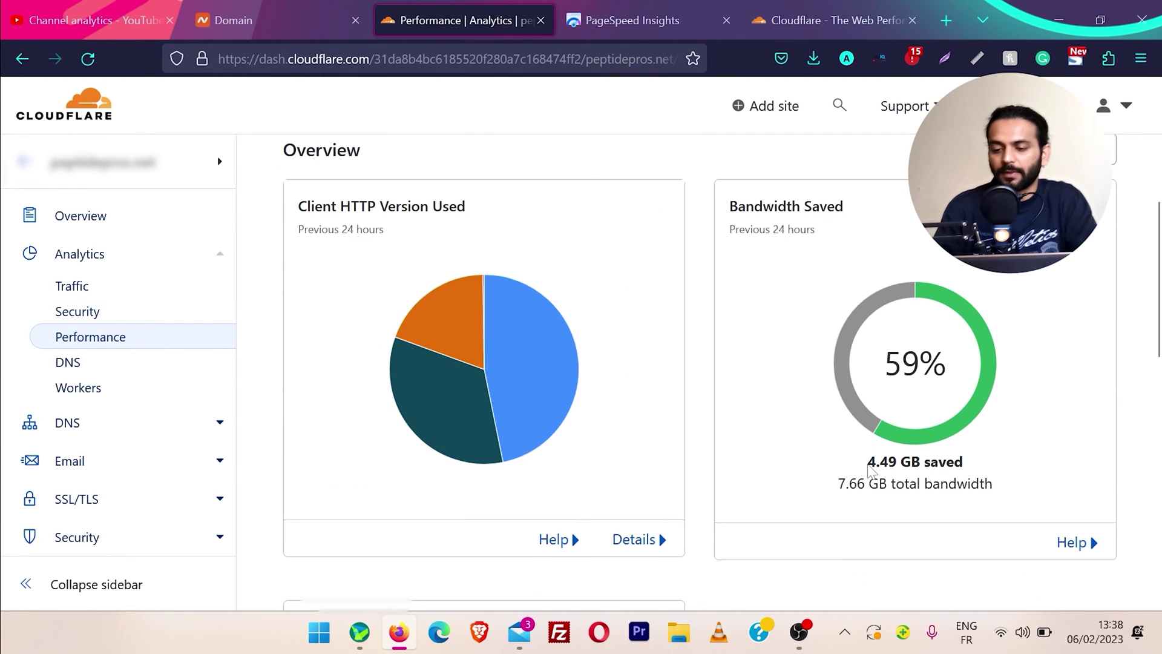
left_click_drag(867, 461, 899, 462)
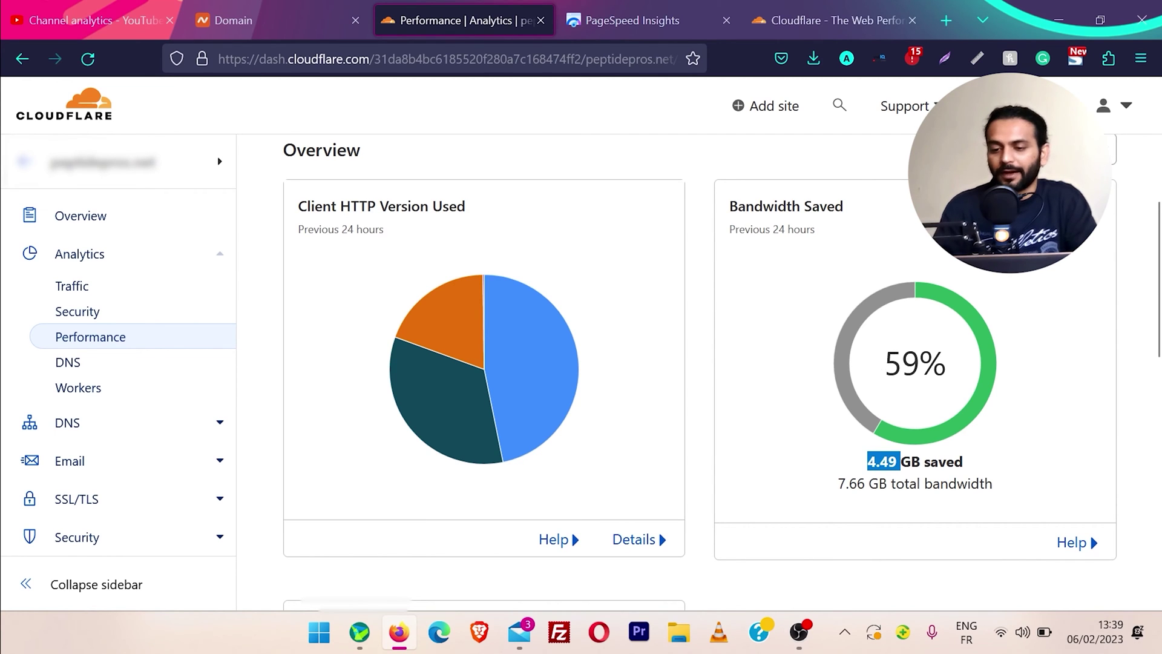
scroll(701, 363, "down", 5)
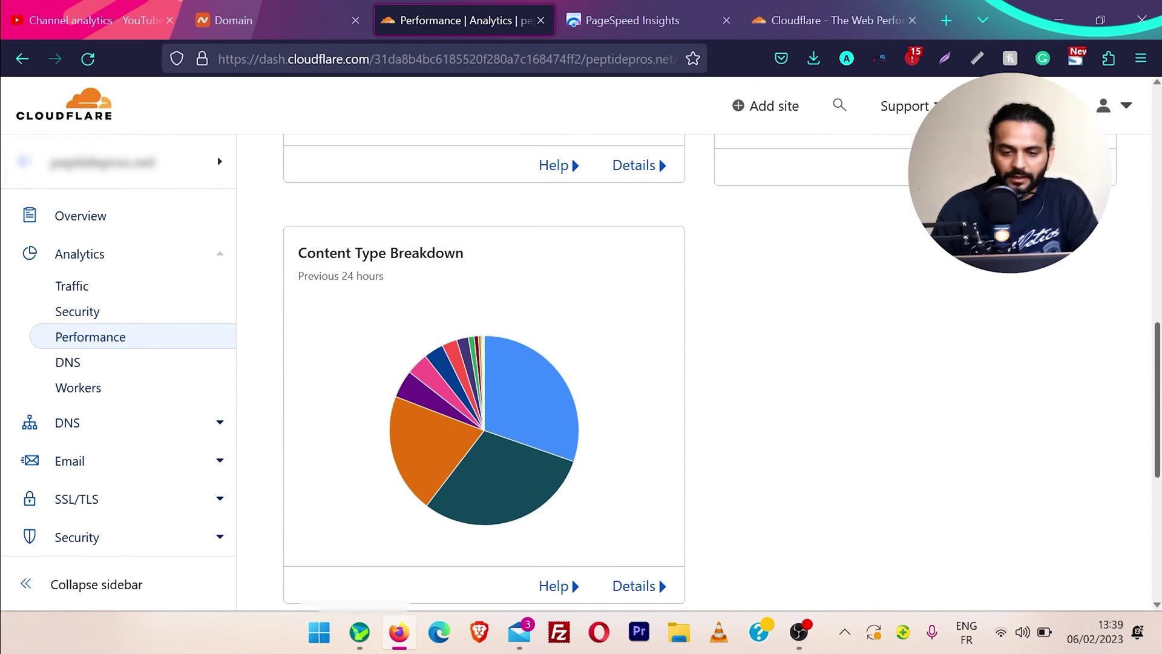
mouse_move(525, 355)
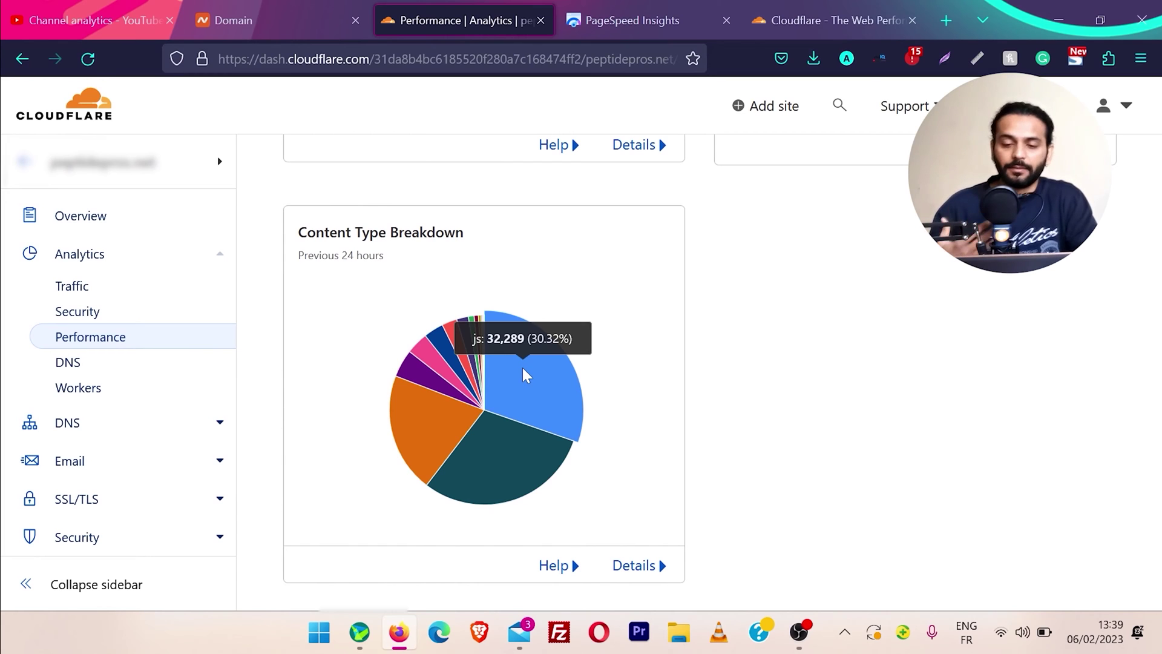
mouse_move(448, 438)
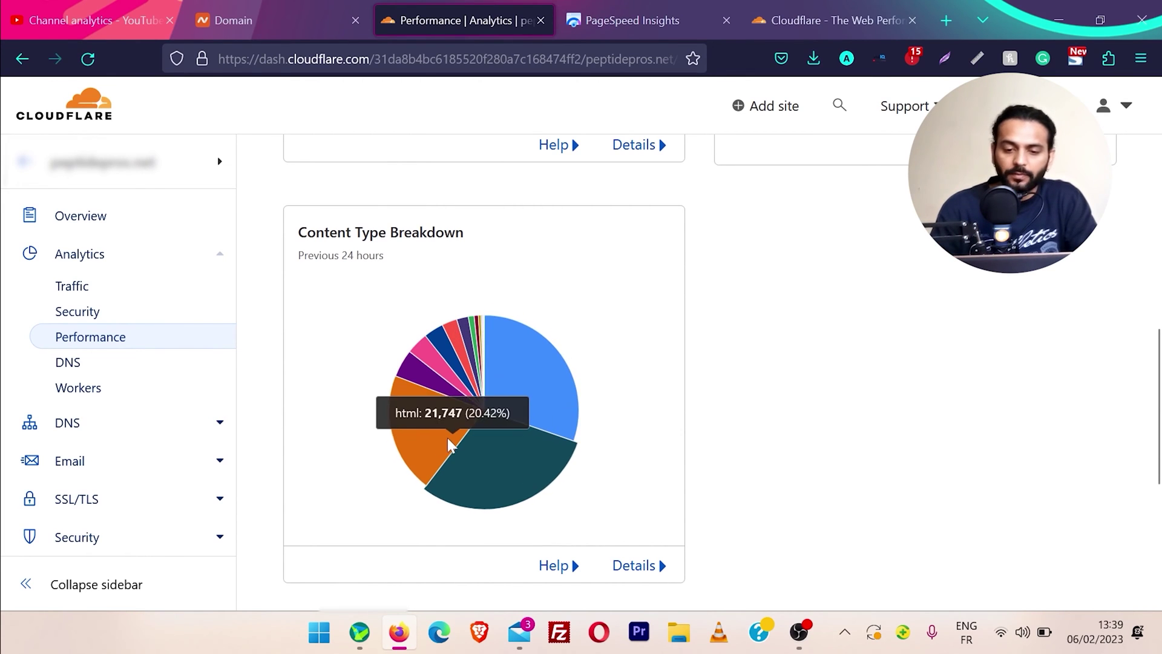
left_click(61, 365)
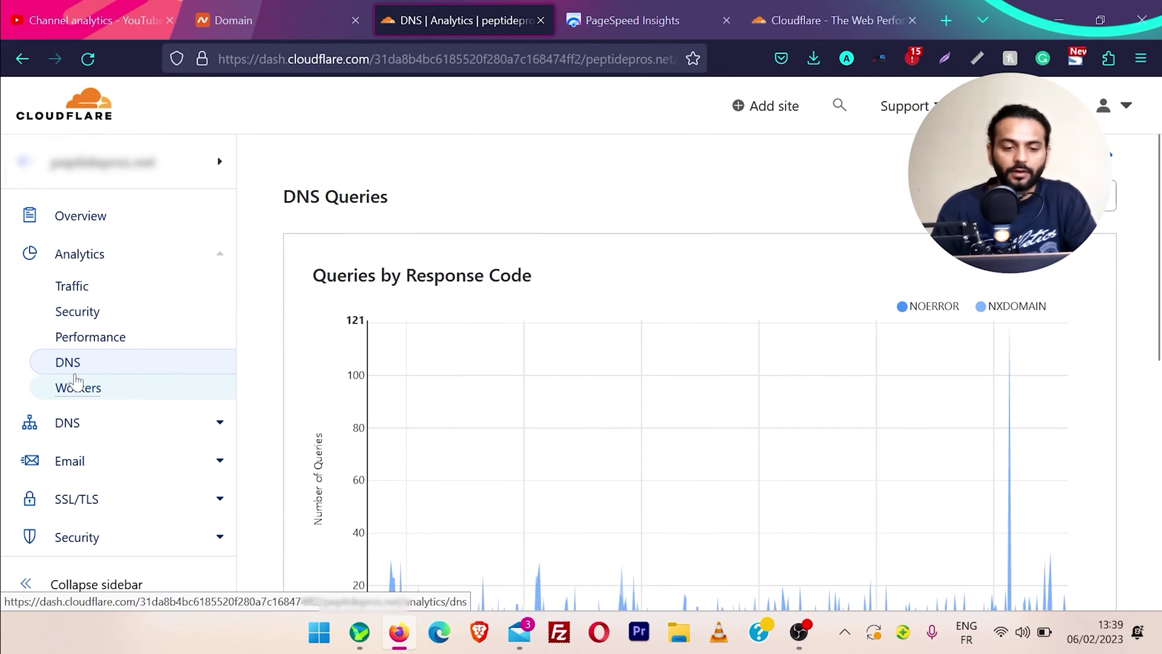
Review the DNS records (proxied A/CNAME, DNS-only MX/TXT) and the Cloudflare nameservers
left_click(67, 423)
scroll(699, 363, "down", 3)
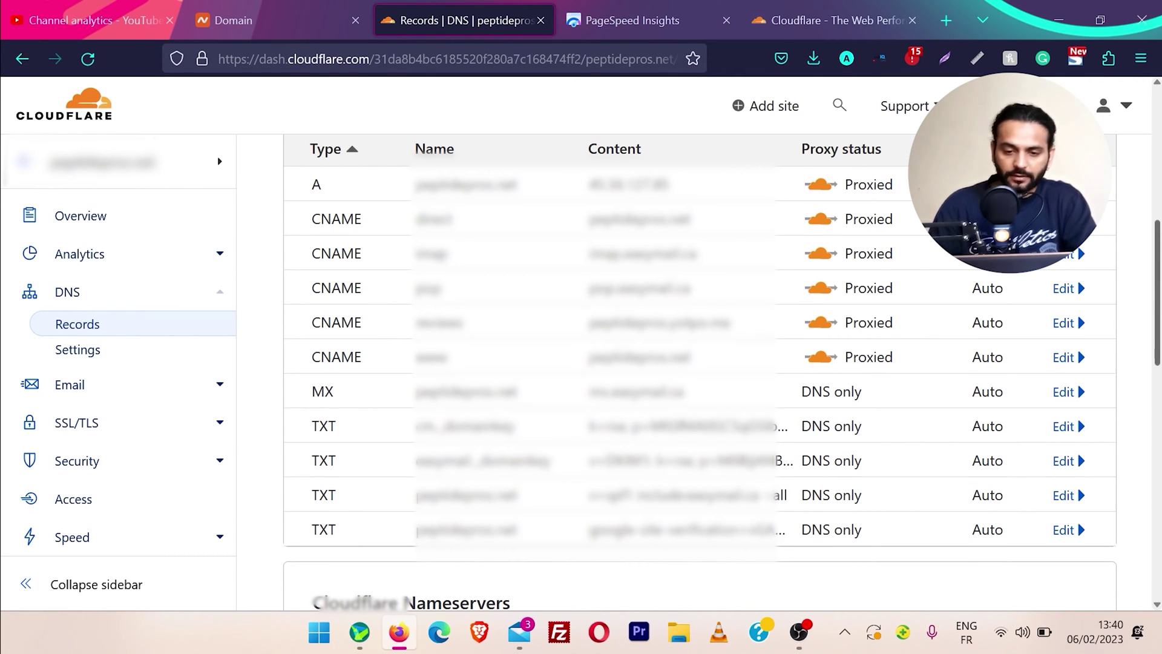
scroll(125, 418, "down", 1)
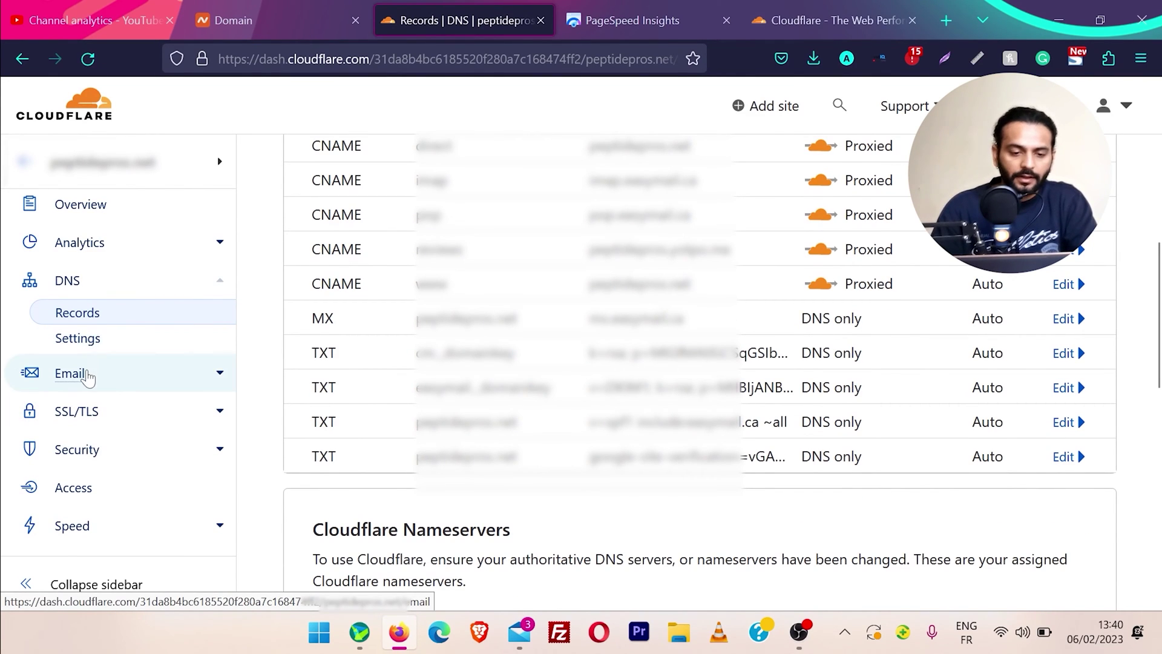
scroll(126, 377, "down", 1)
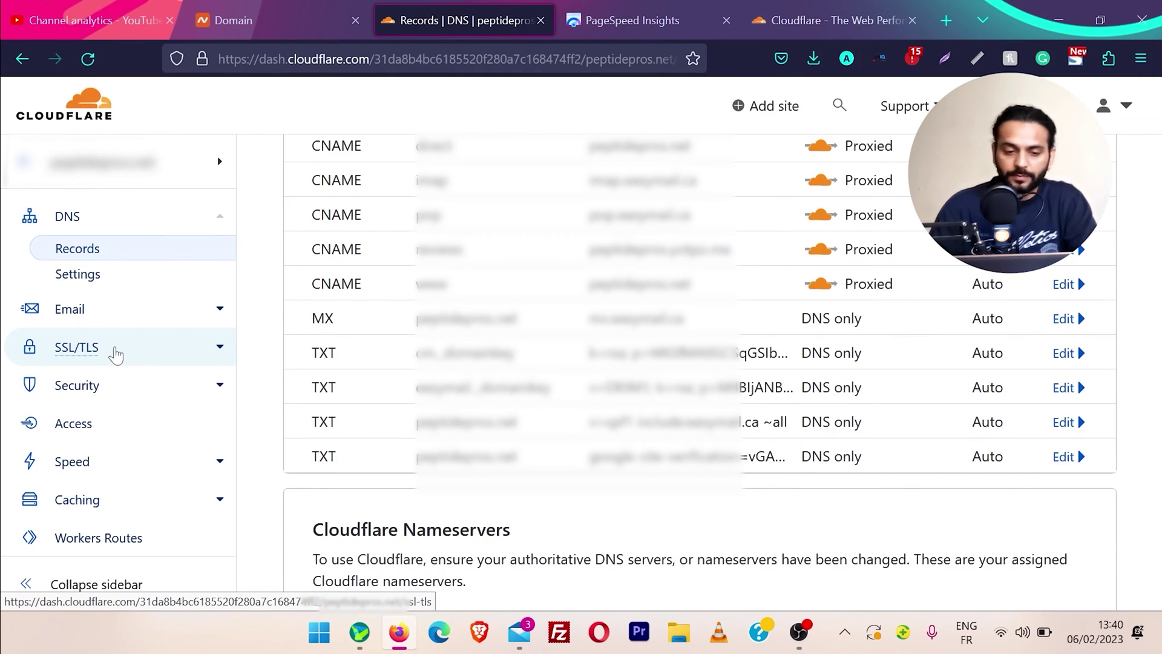
left_click(76, 347)
Check that SSL/TLS encryption mode is Full, then go to Security Events
scroll(696, 363, "down", 3)
scroll(810, 273, "down", 1)
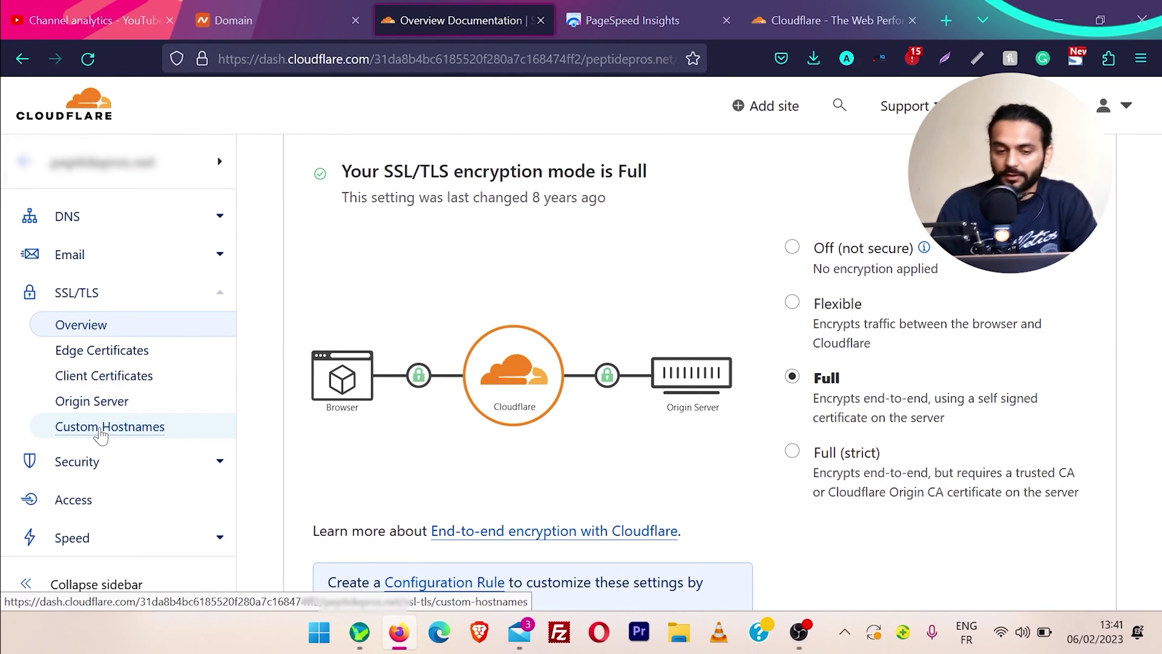
scroll(100, 436, "down", 2)
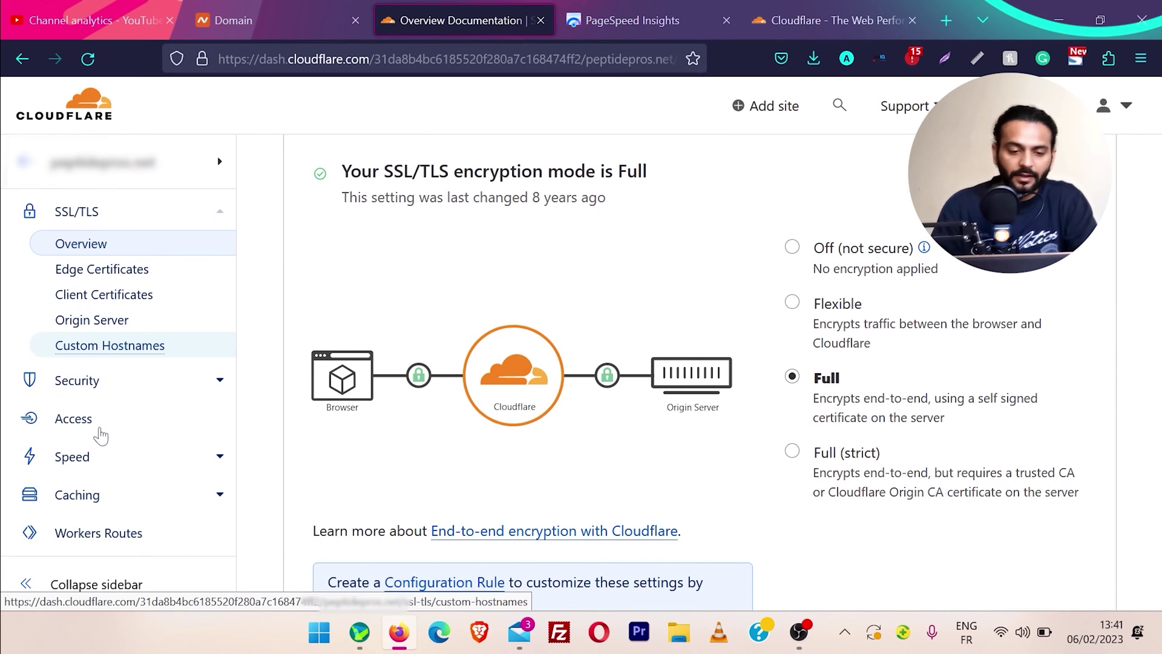
left_click(77, 380)
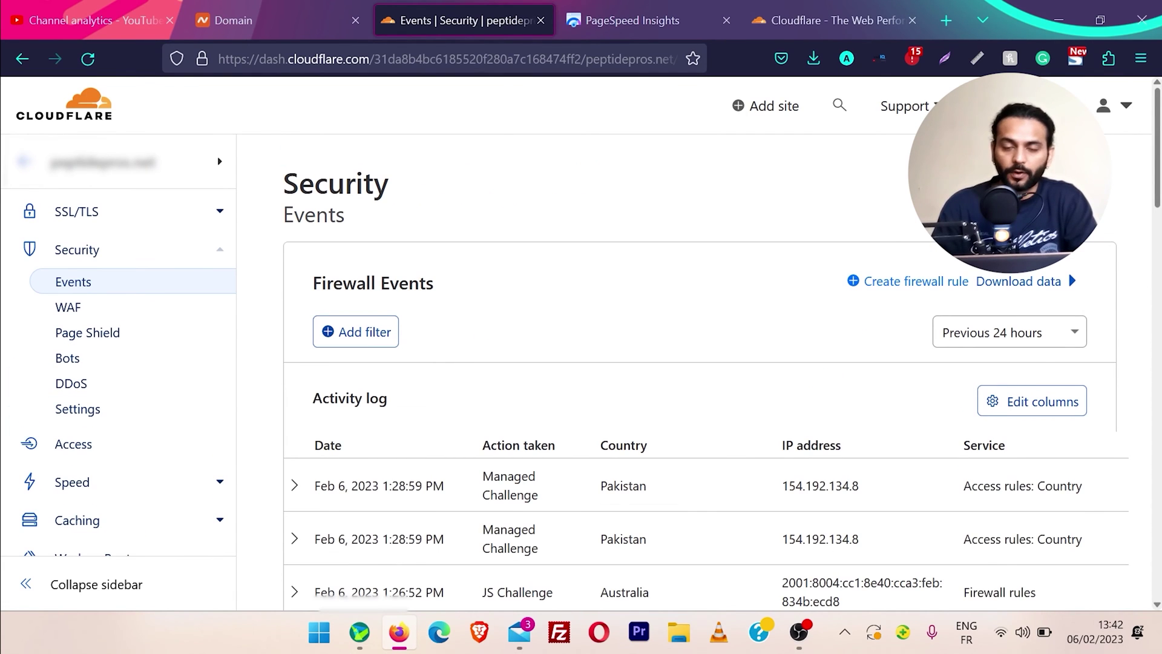
Expand the first Pakistan managed-challenge event (Feb 6 1:28:59 PM) to show its request details
scroll(696, 372, "down", 2)
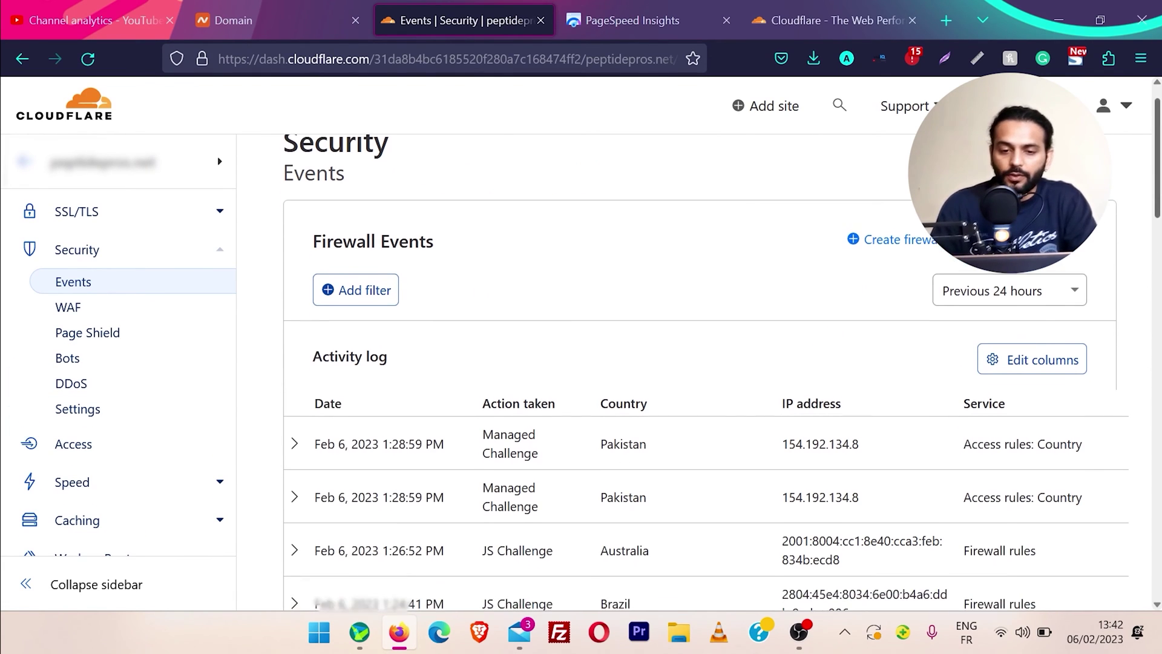
scroll(696, 372, "down", 2)
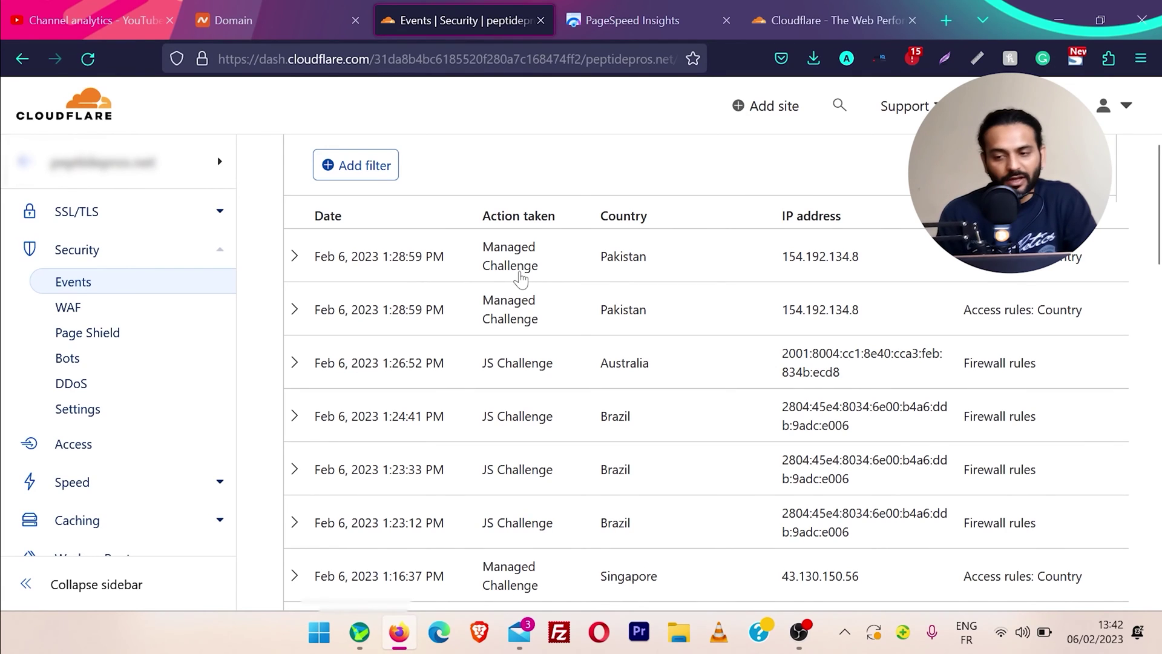
scroll(706, 373, "down", 1)
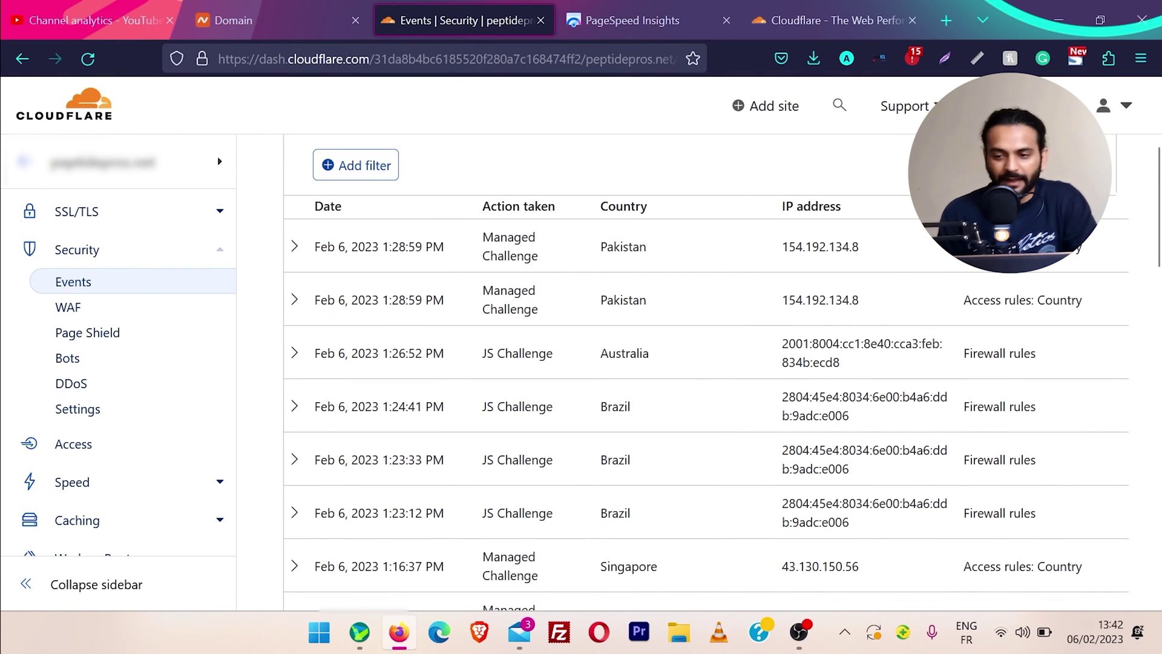
left_click(1079, 257)
Read through the request details, then go to the WAF firewall rules page
scroll(600, 407, "down", 4)
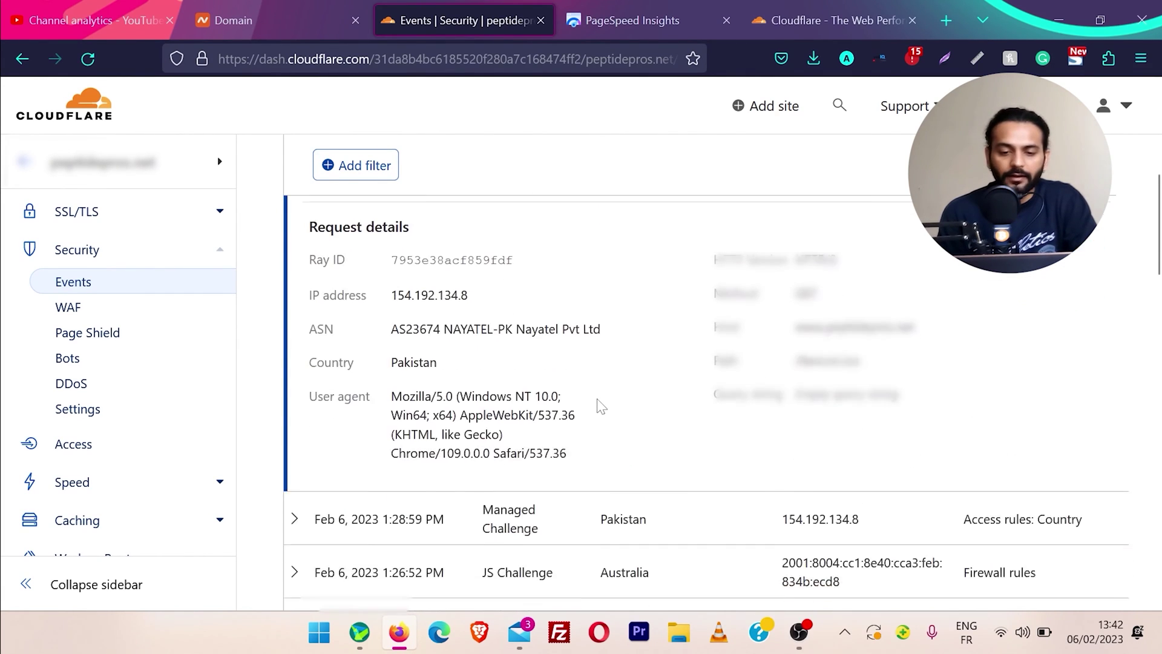
scroll(599, 407, "down", 2)
left_click(68, 308)
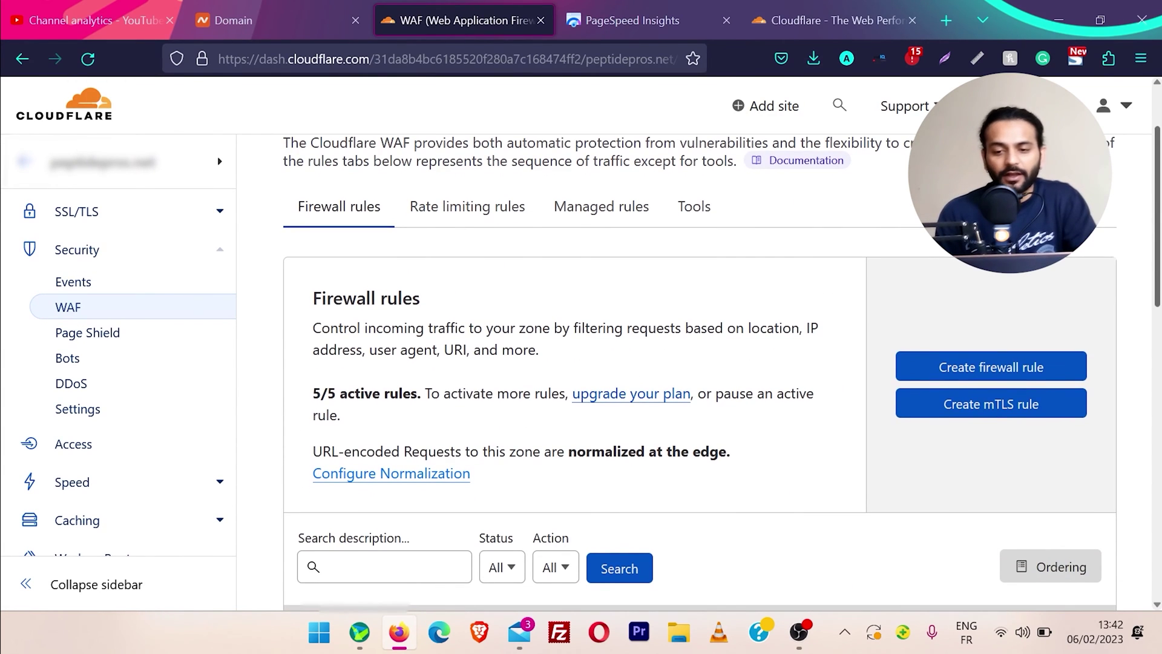
Scroll through the Firewall rules table to review all 5 of 5 active rules
scroll(722, 367, "down", 3)
scroll(699, 369, "down", 2)
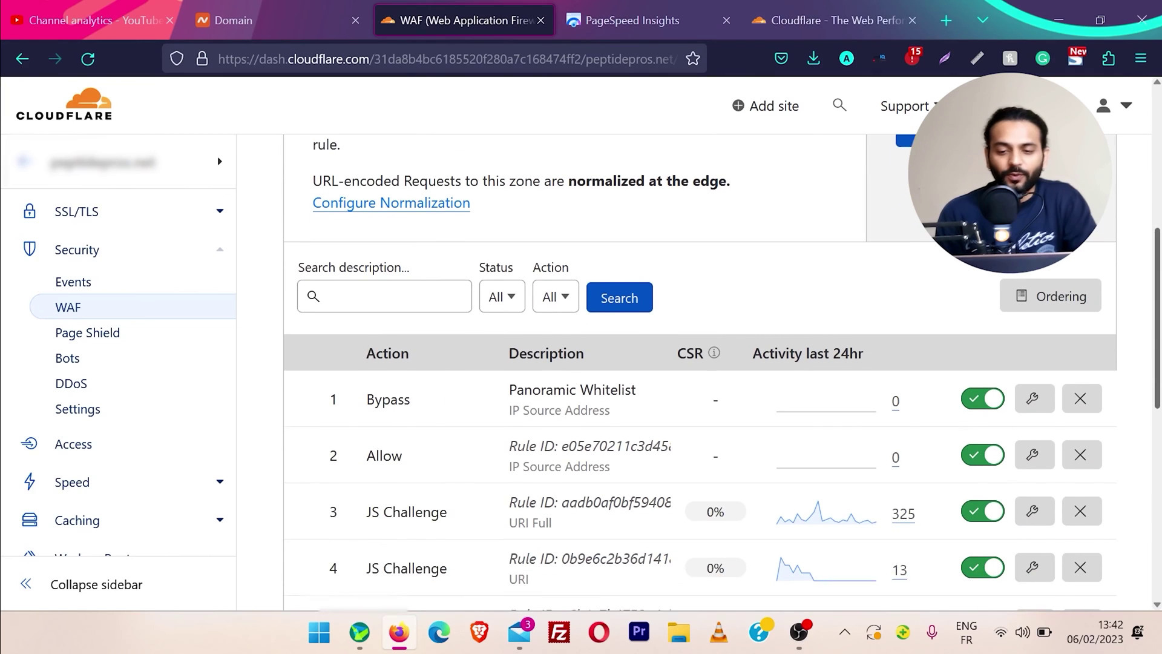
scroll(699, 369, "up", 3)
scroll(700, 369, "up", 2)
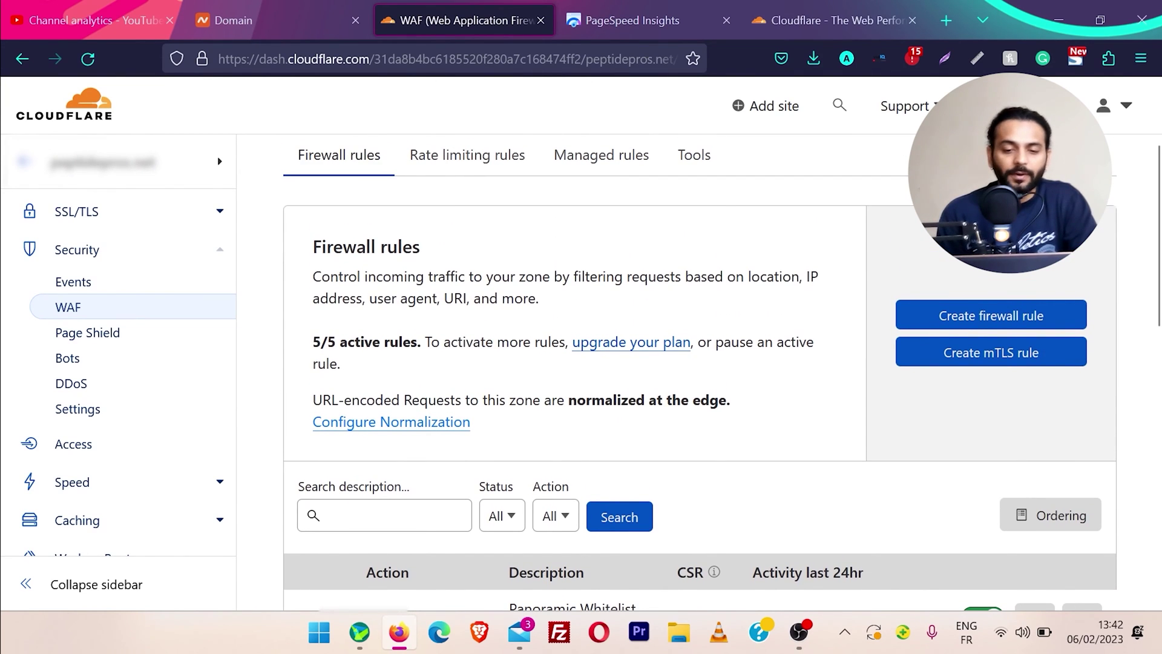
scroll(318, 356, "down", 1)
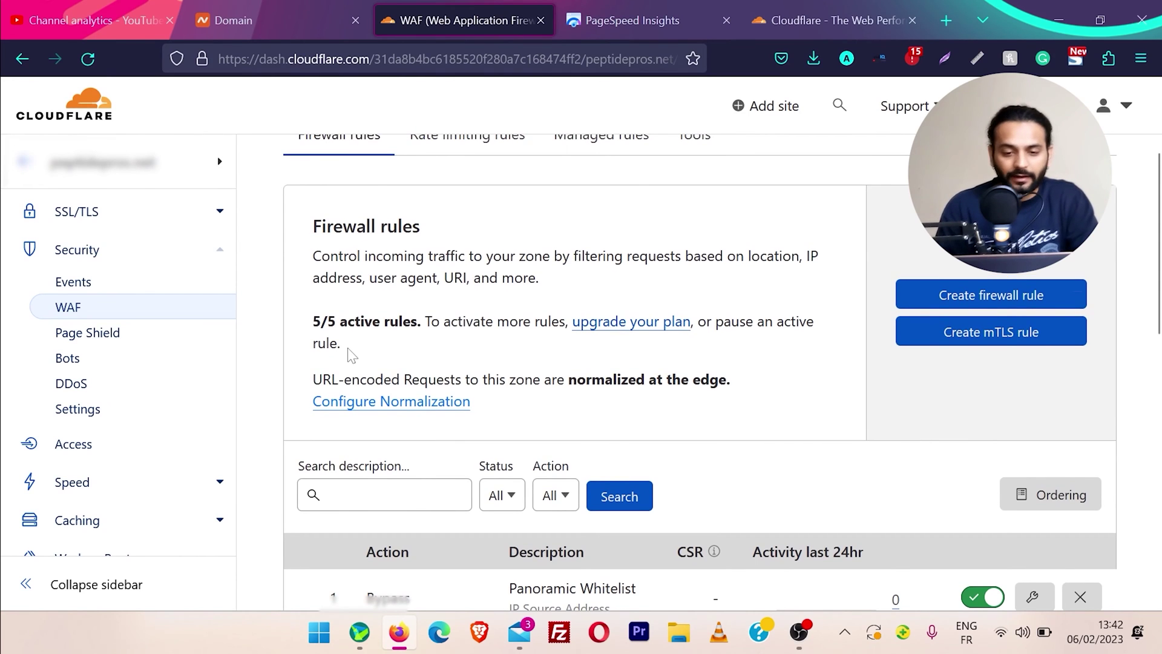
scroll(351, 355, "up", 3)
scroll(351, 355, "down", 3)
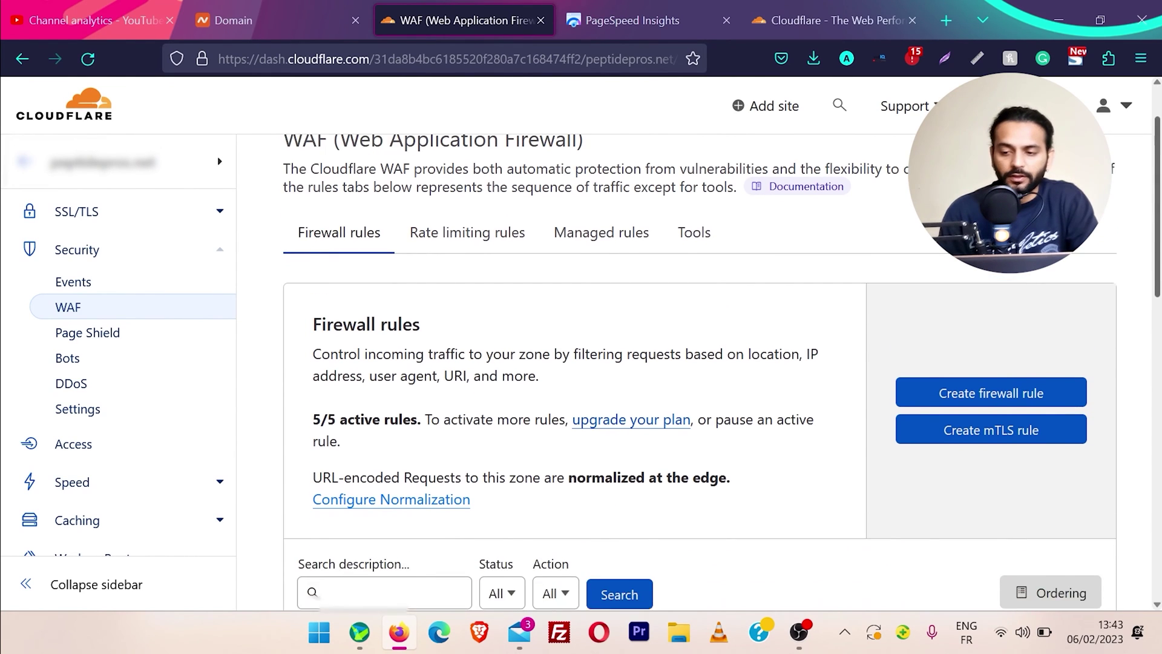
Start a new firewall rule and name it 'rule'
left_click(970, 325)
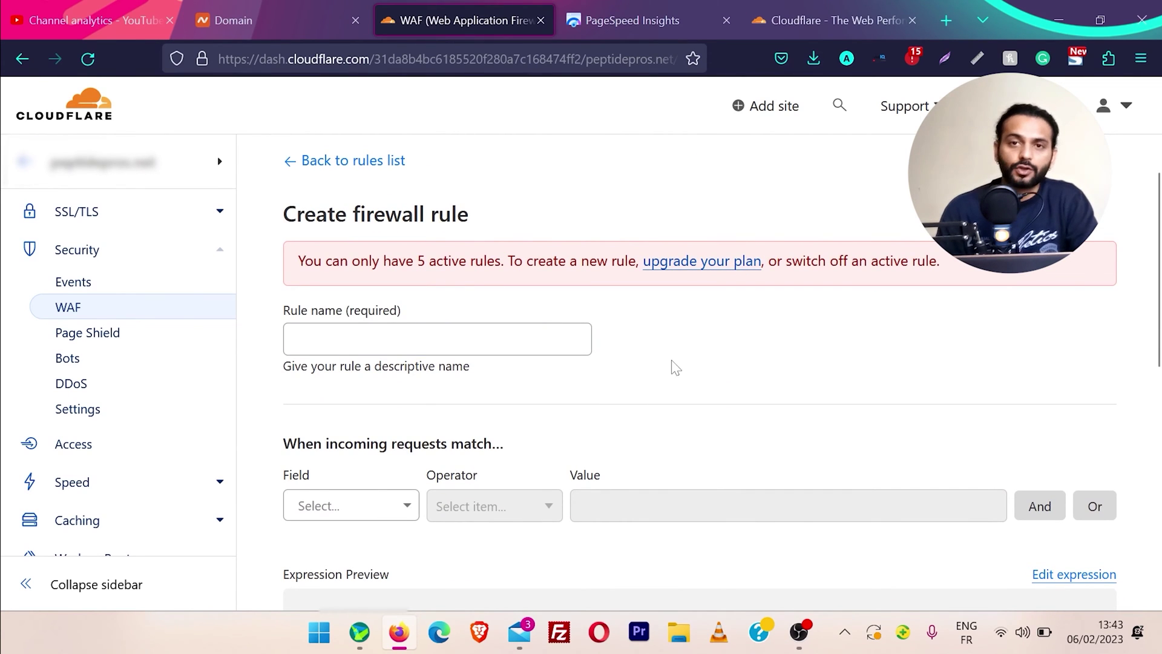
scroll(675, 366, "down", 2)
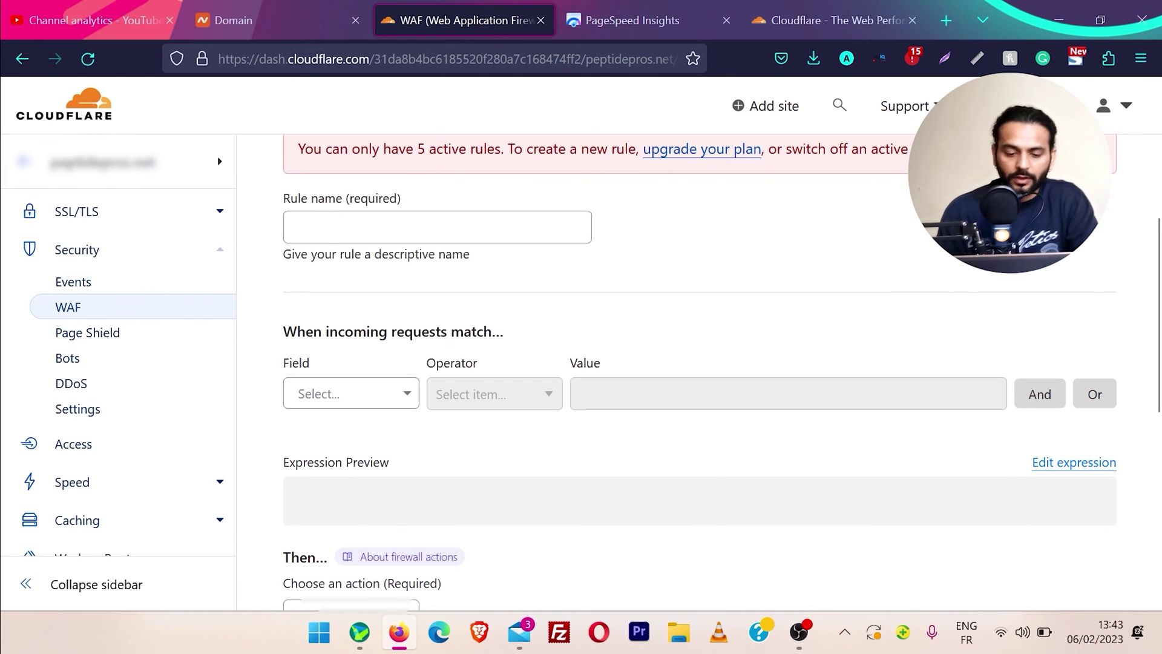
left_click(416, 233)
type("rule")
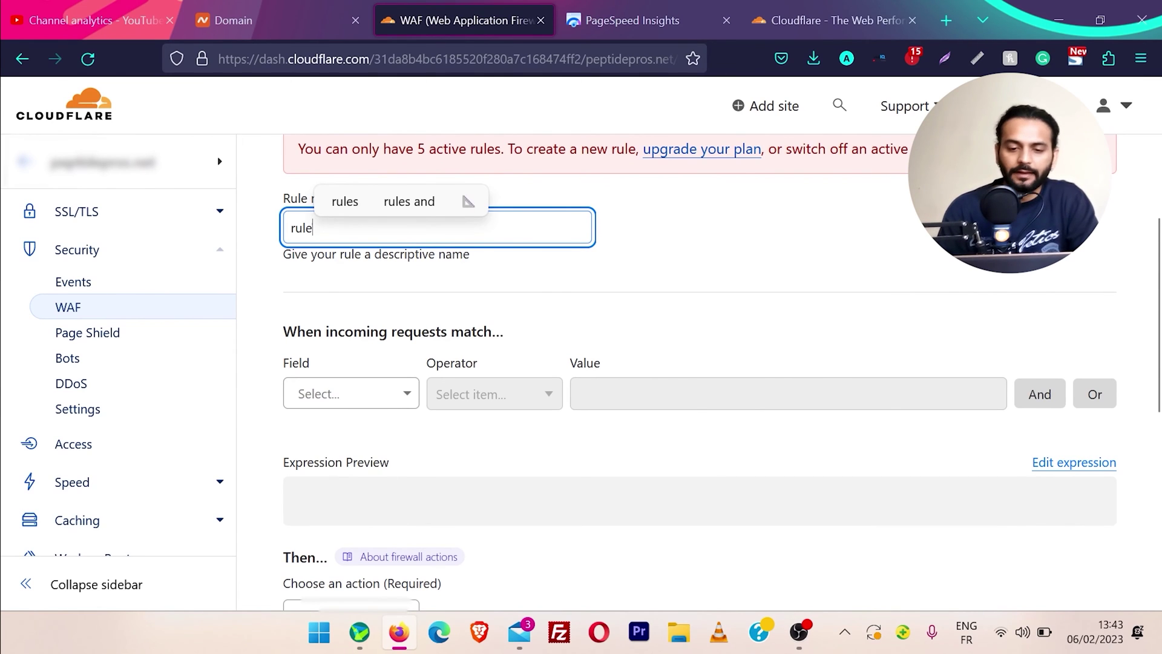
Set the rule to match Country equals, leaving the country value empty
left_click(398, 406)
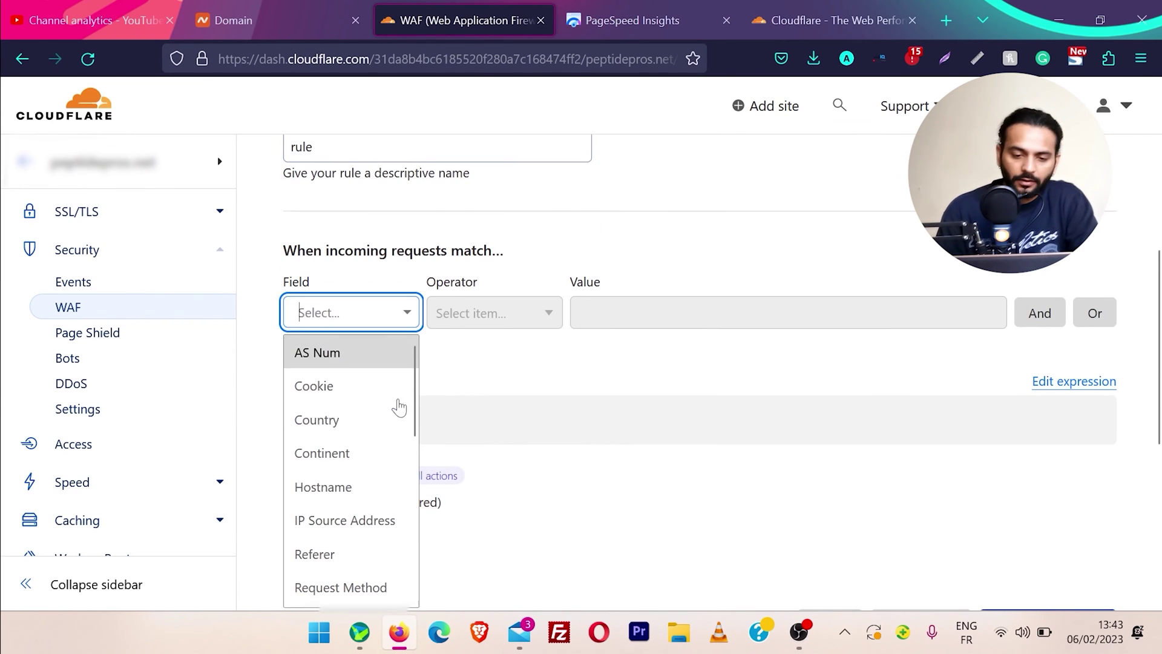
left_click(358, 417)
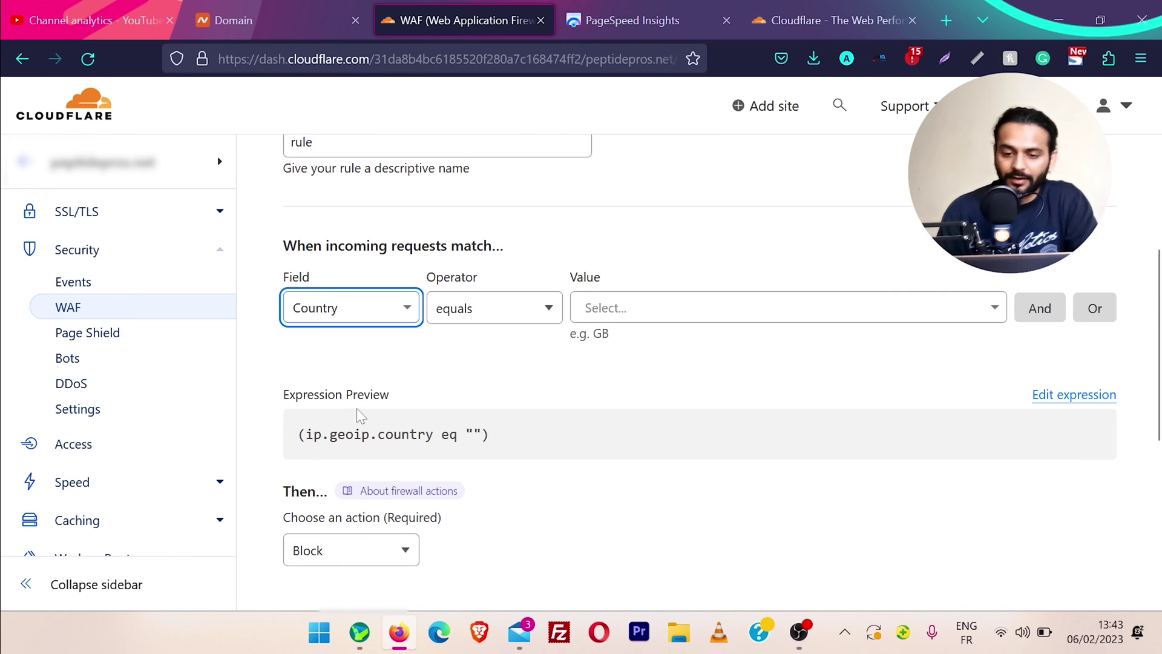
left_click(636, 308)
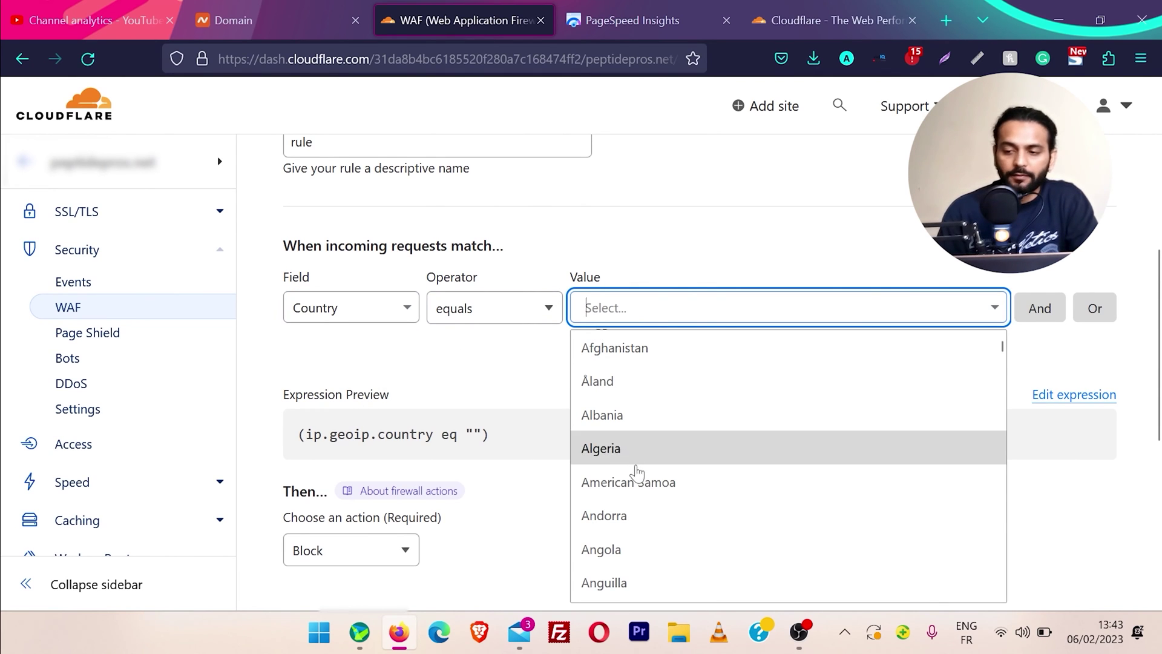
key("Escape")
left_click(617, 225)
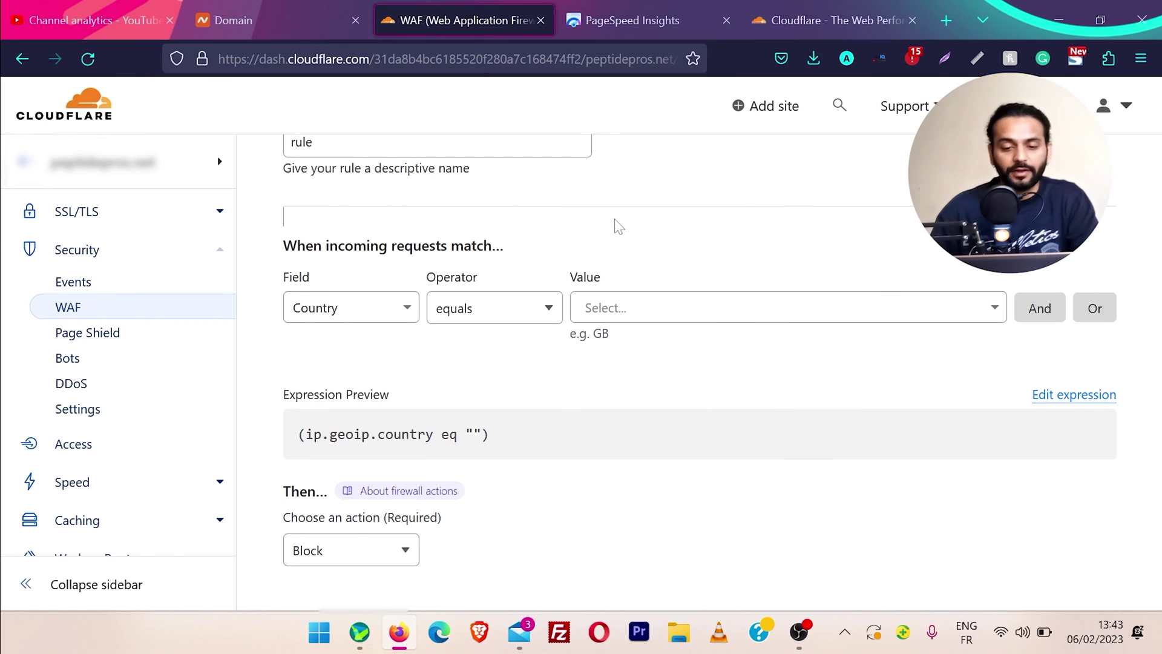
left_click(351, 308)
scroll(369, 505, "down", 5)
scroll(369, 505, "up", 6)
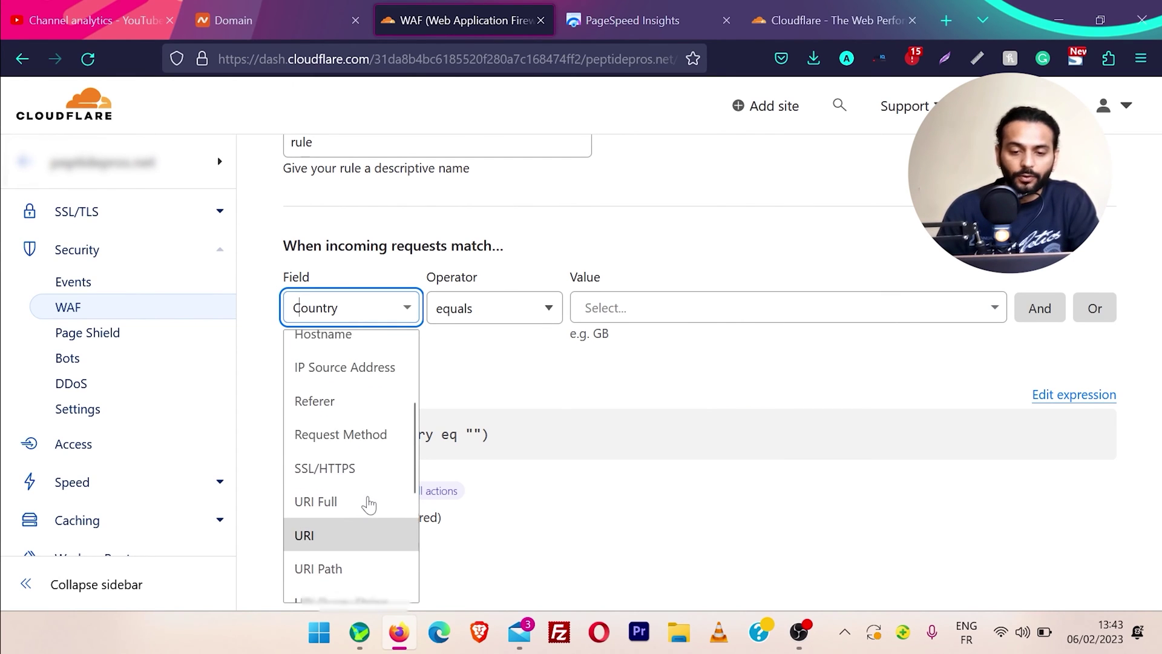
scroll(369, 506, "up", 1)
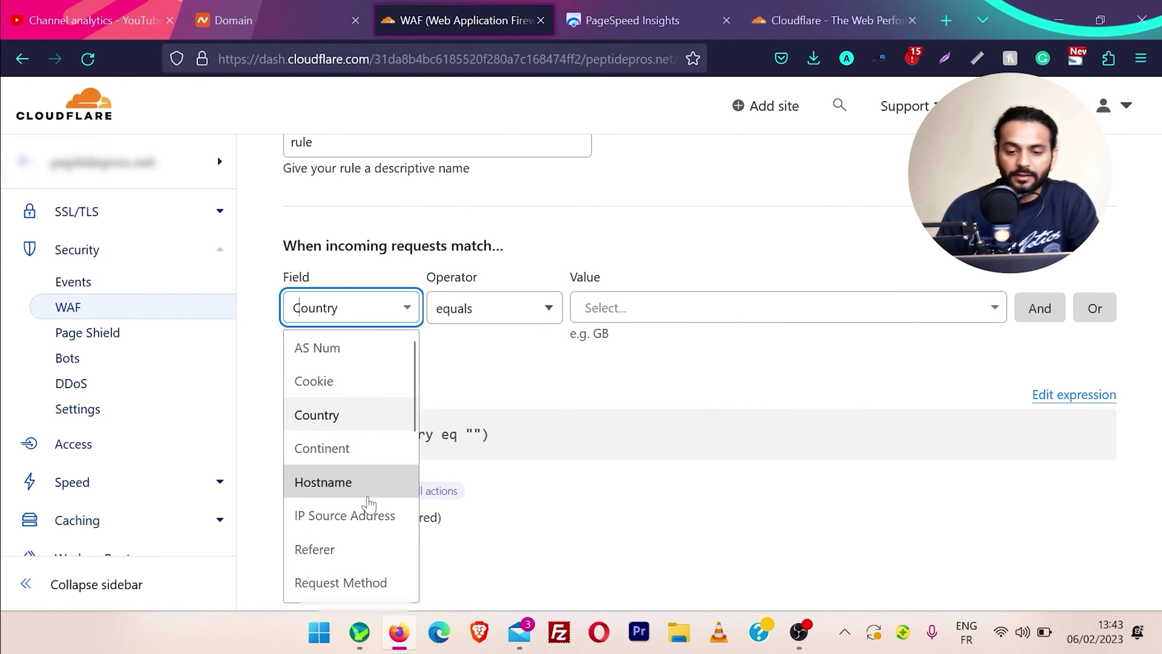
left_click(665, 266)
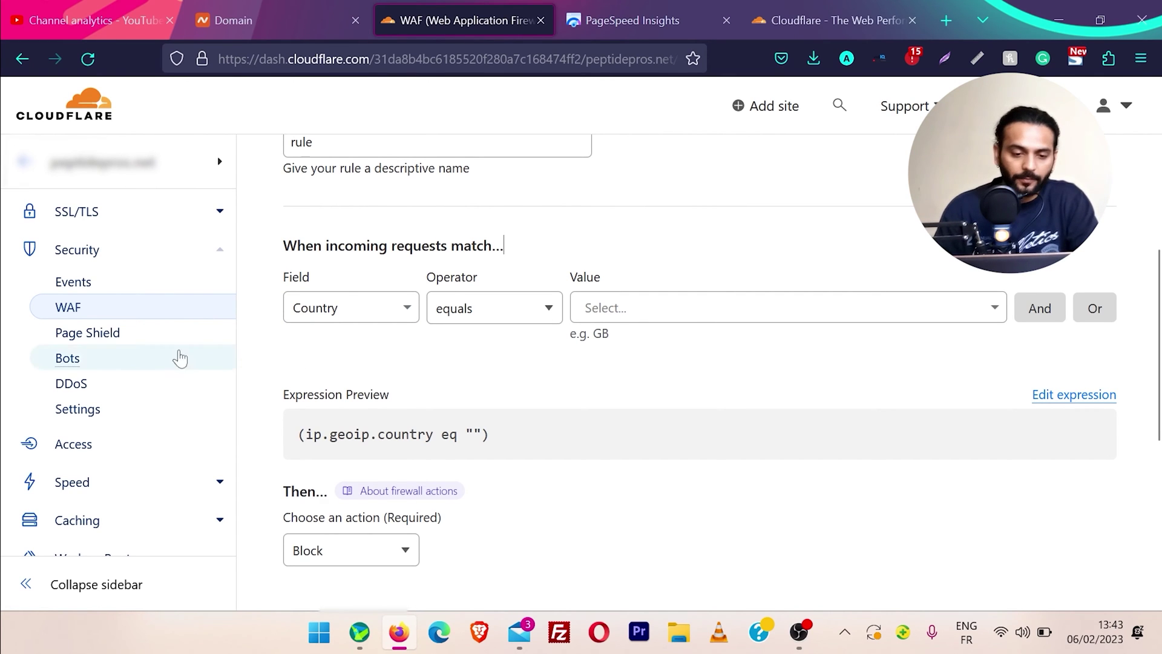
Discard the unsaved firewall rule and view the Page Shield and Bots pages
left_click(91, 334)
key("Return")
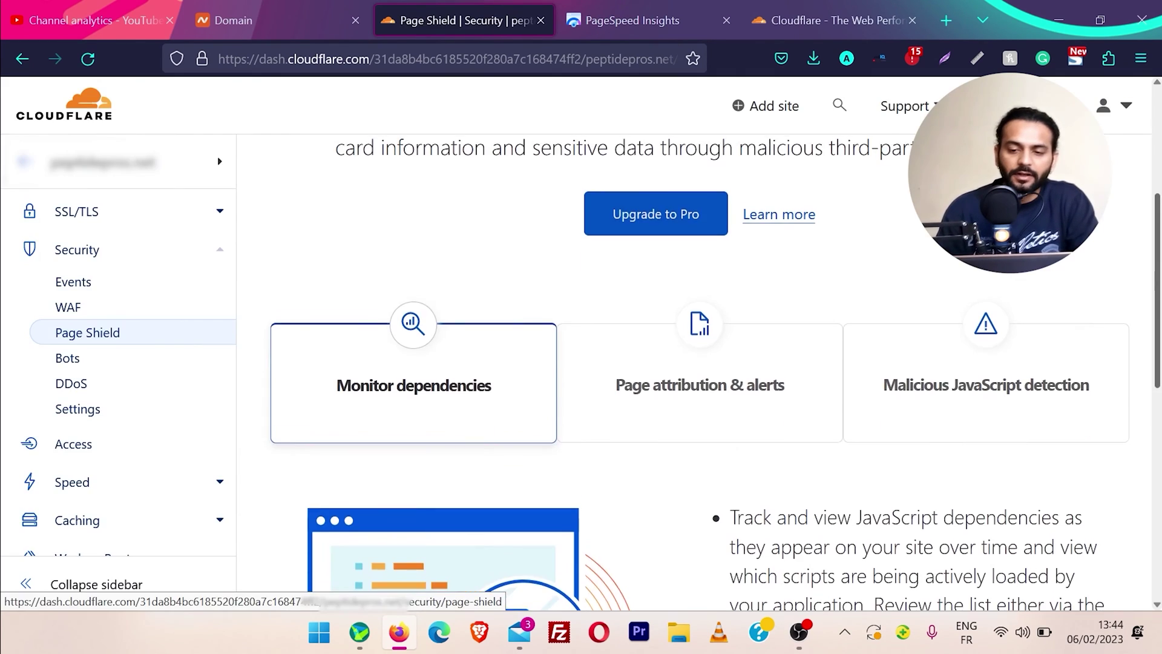
left_click(68, 358)
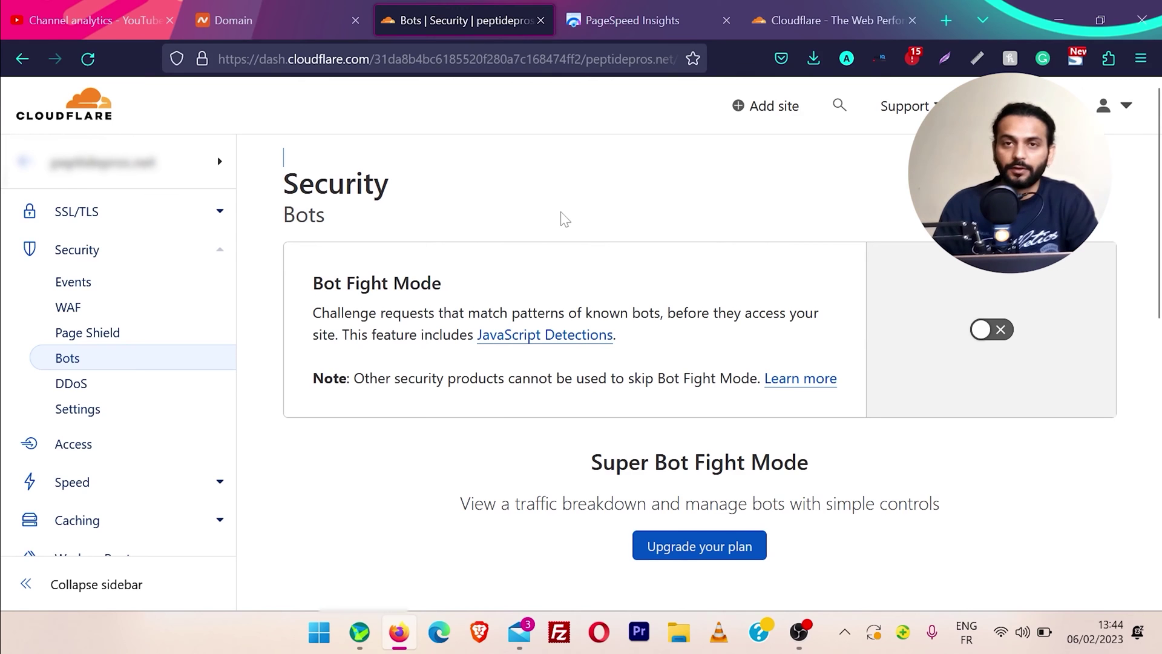
Check the DDoS Protection page: HTTP DDoS protection active, no overrides deployed
left_click(71, 383)
scroll(696, 363, "down", 2)
scroll(696, 363, "up", 3)
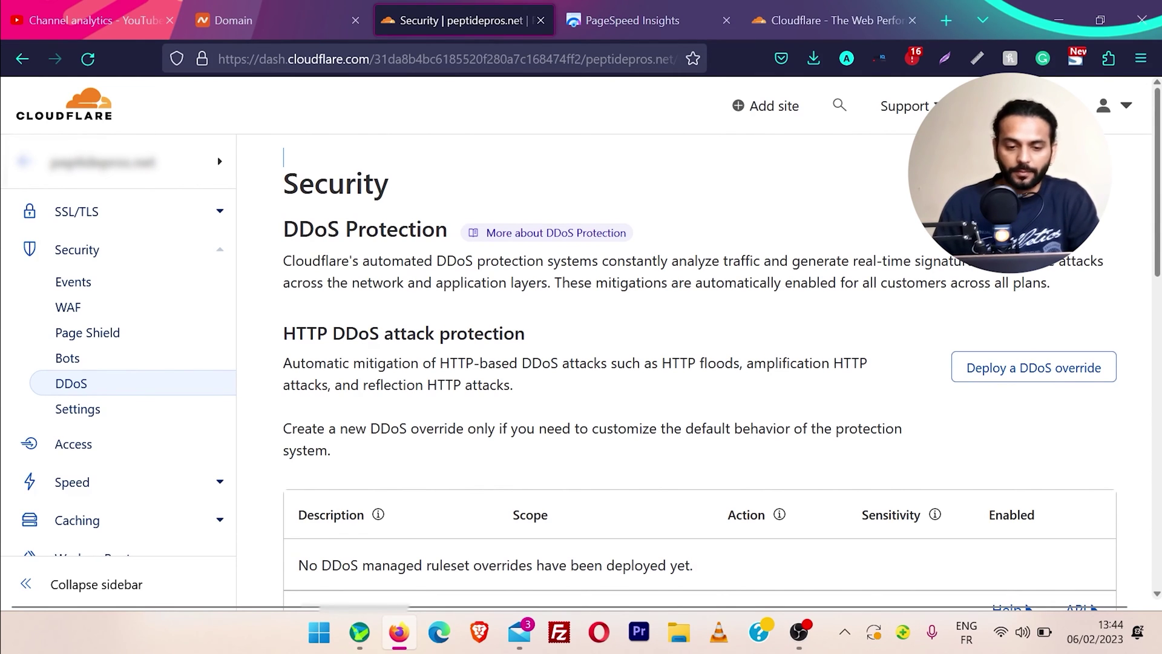
Set the site's Security Level to Low in Security Settings, after briefly picking I'm Under Attack!
left_click(79, 414)
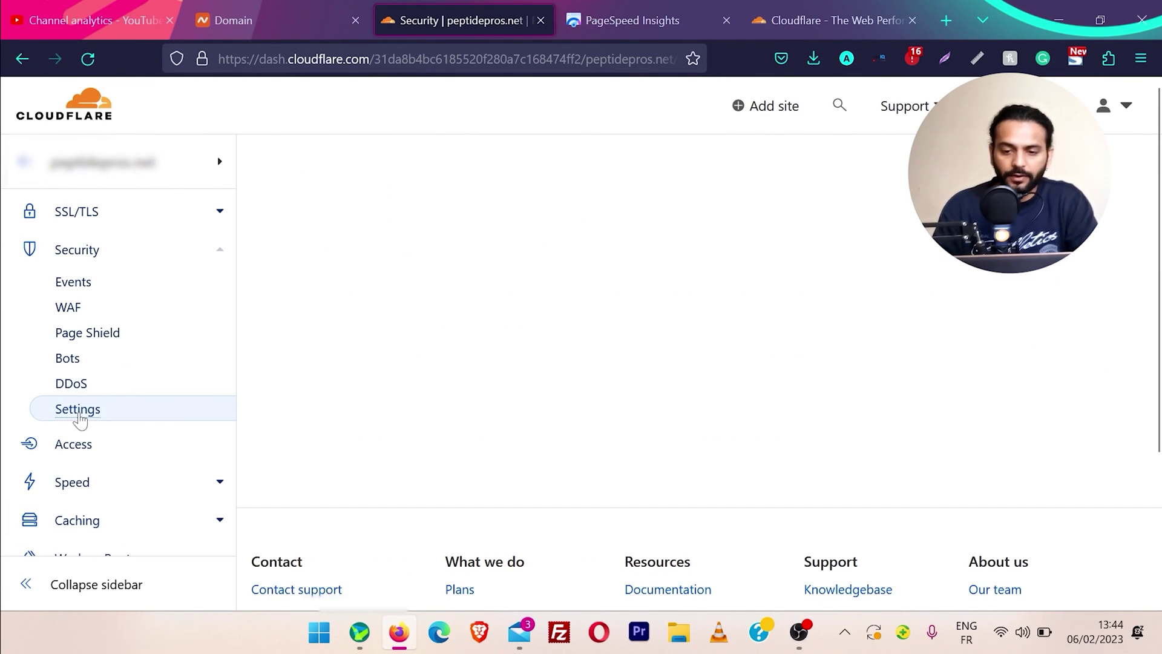
scroll(720, 350, "up", 1)
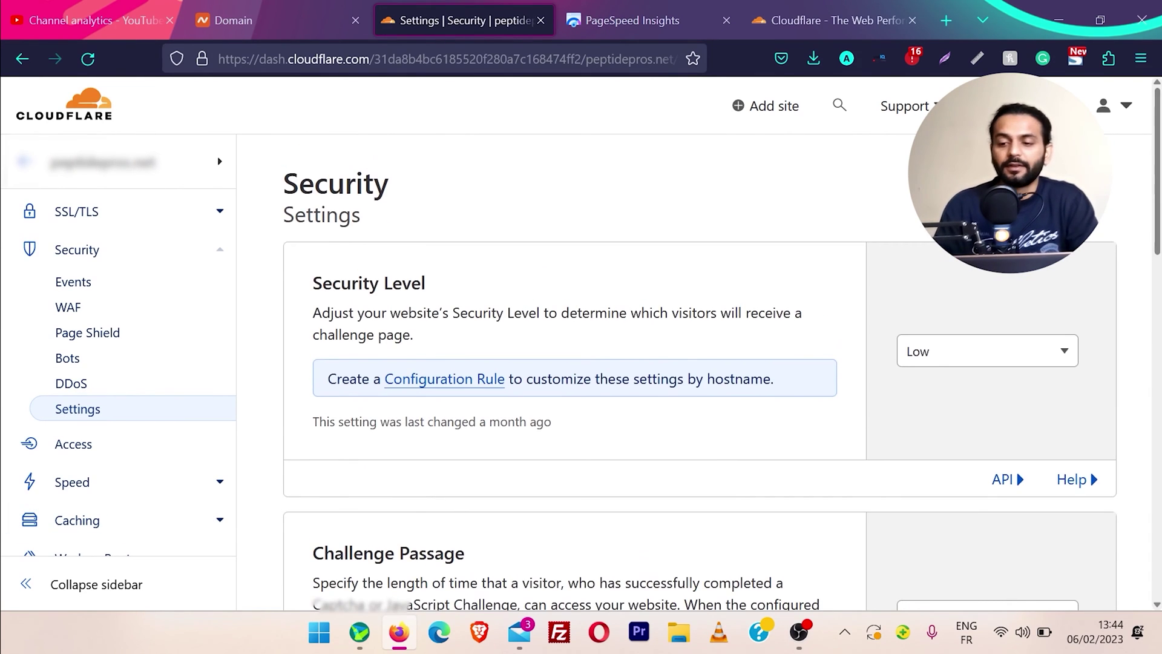
left_click(1038, 359)
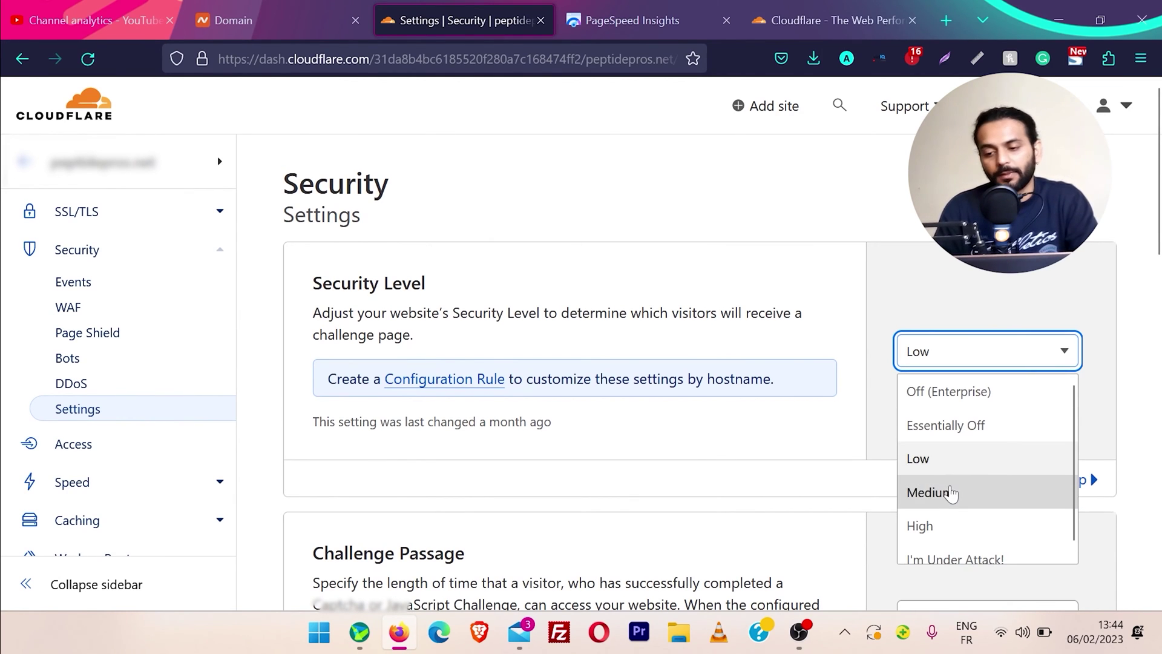
scroll(952, 517, "down", 1)
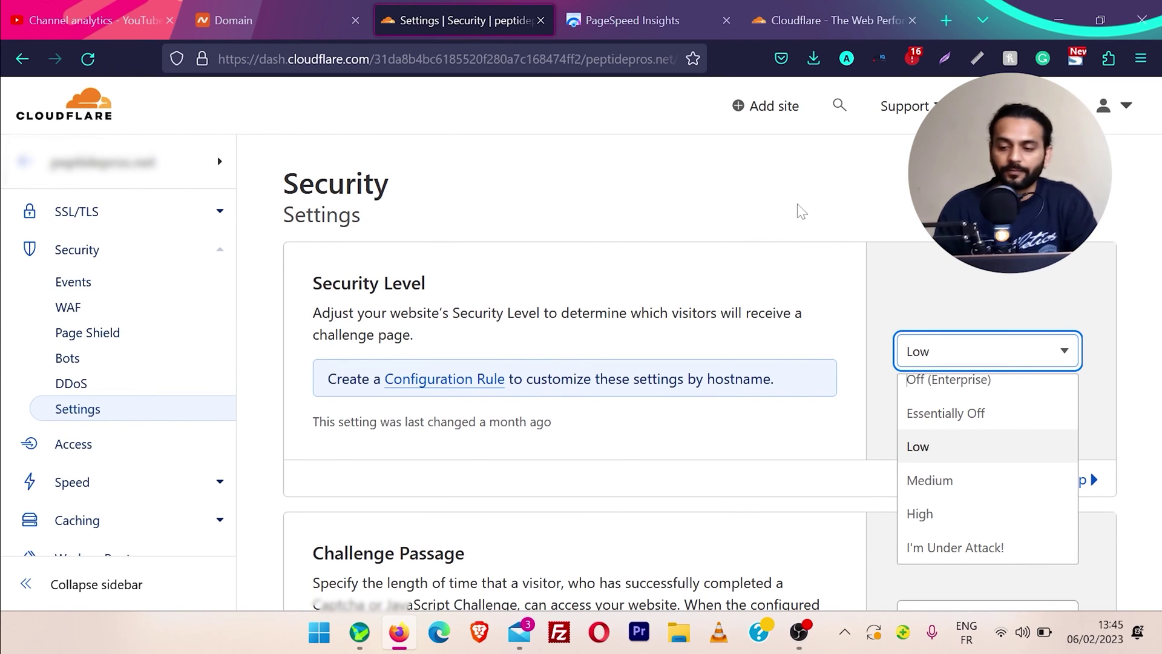
left_click(955, 548)
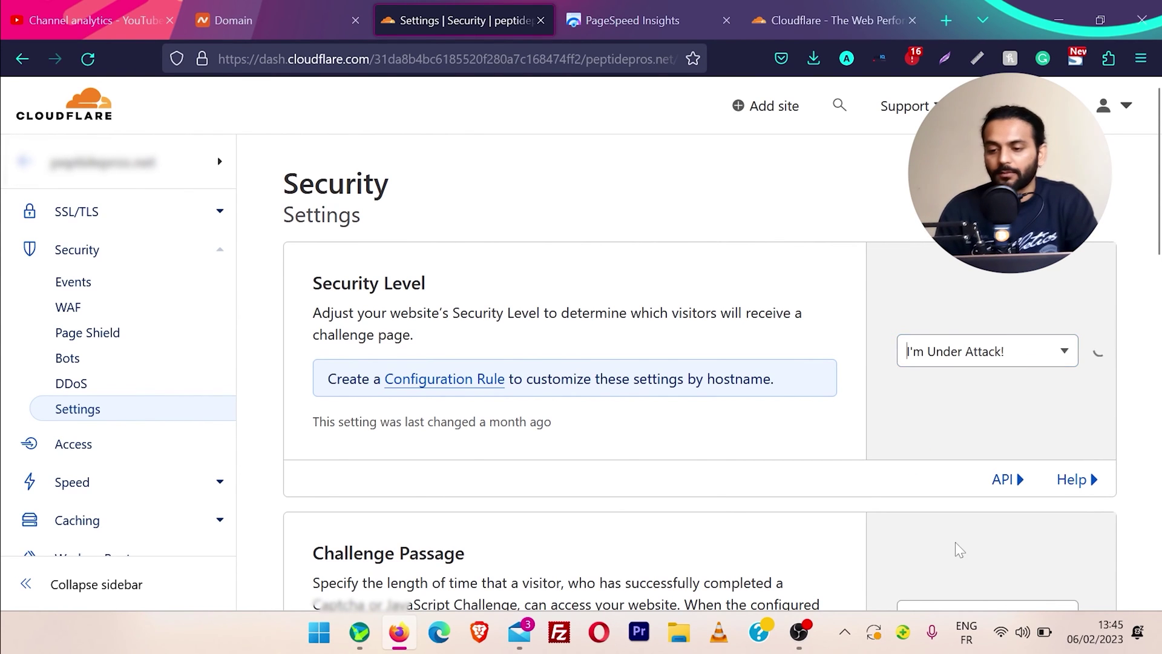
left_click(1029, 357)
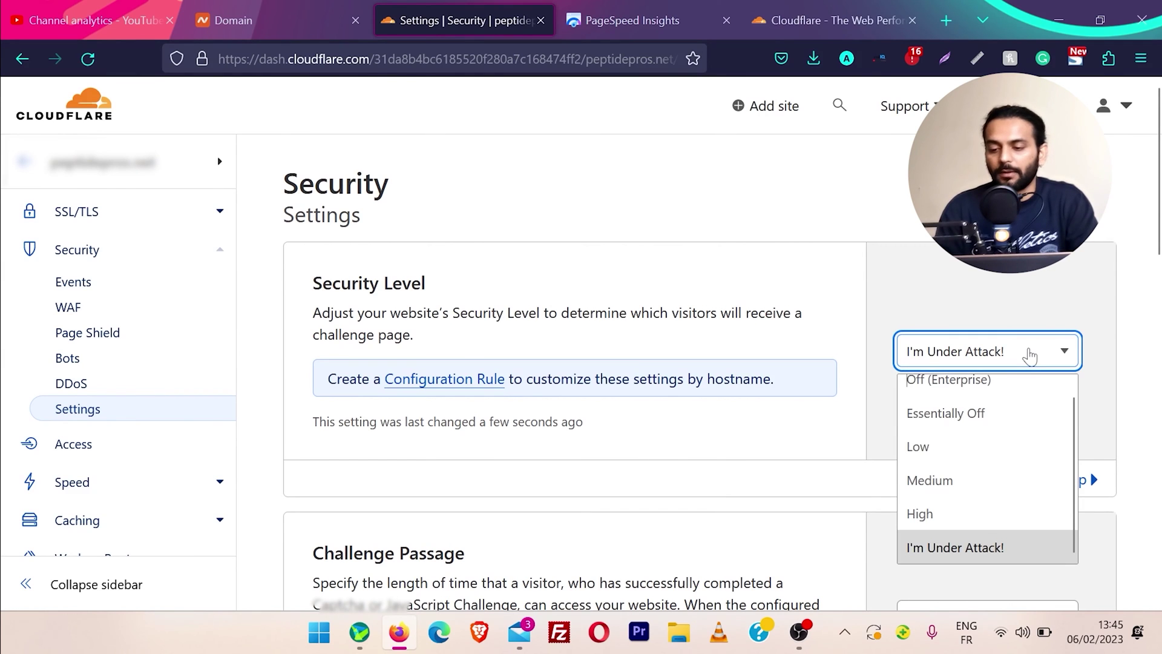
left_click(965, 459)
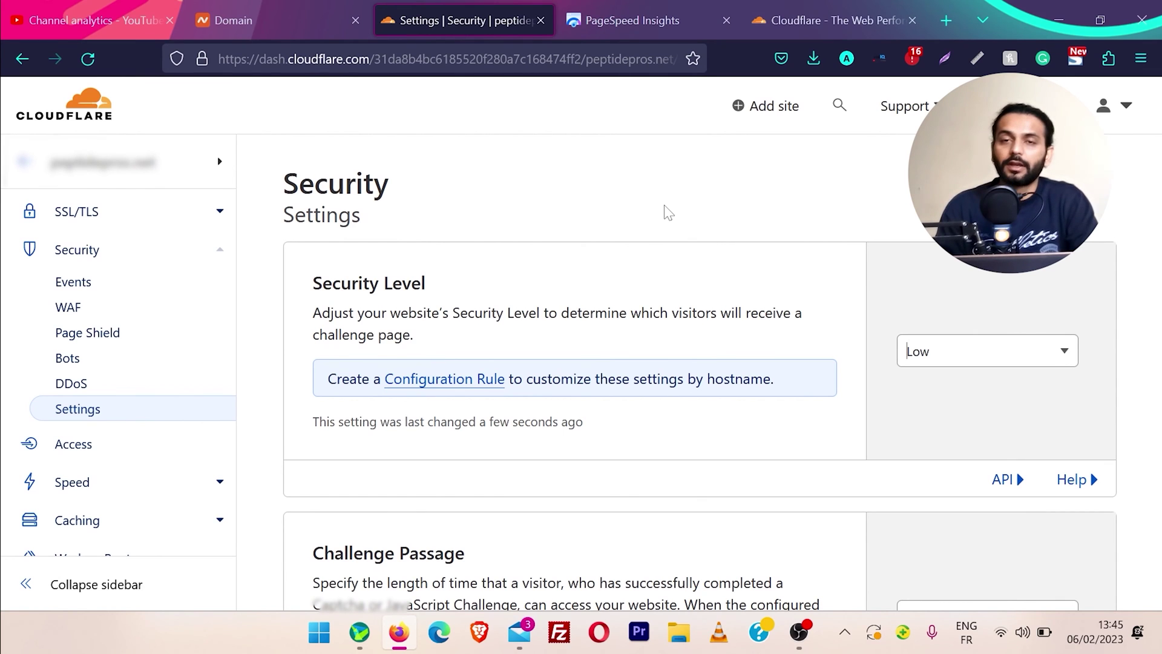
scroll(363, 290, "down", 4)
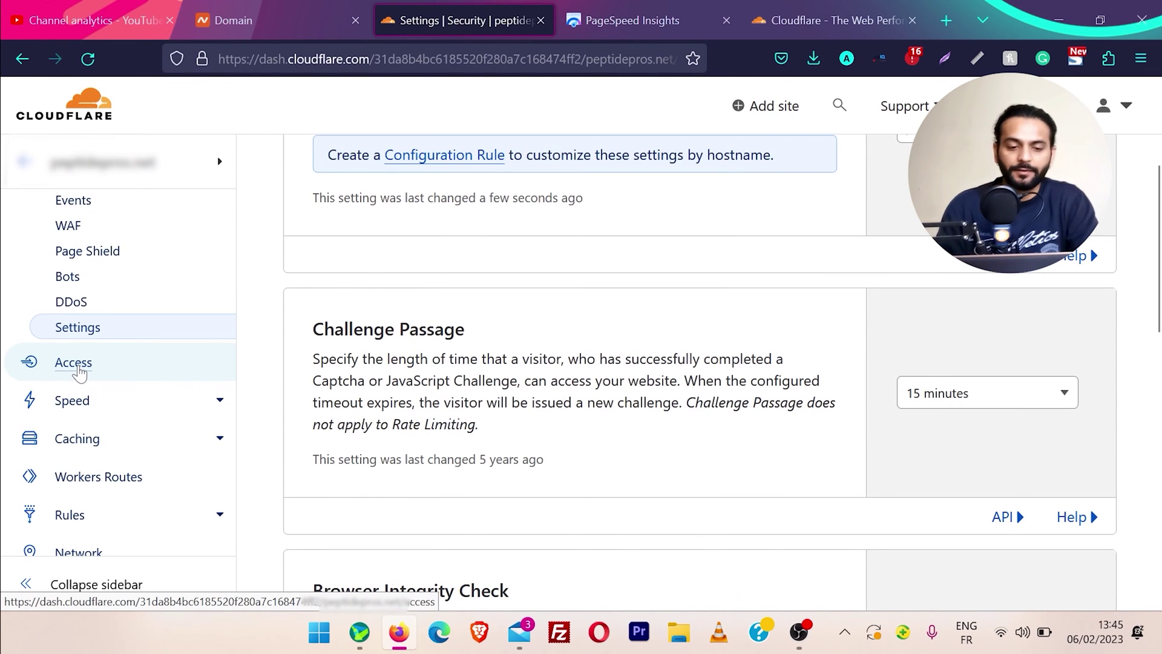
left_click(79, 401)
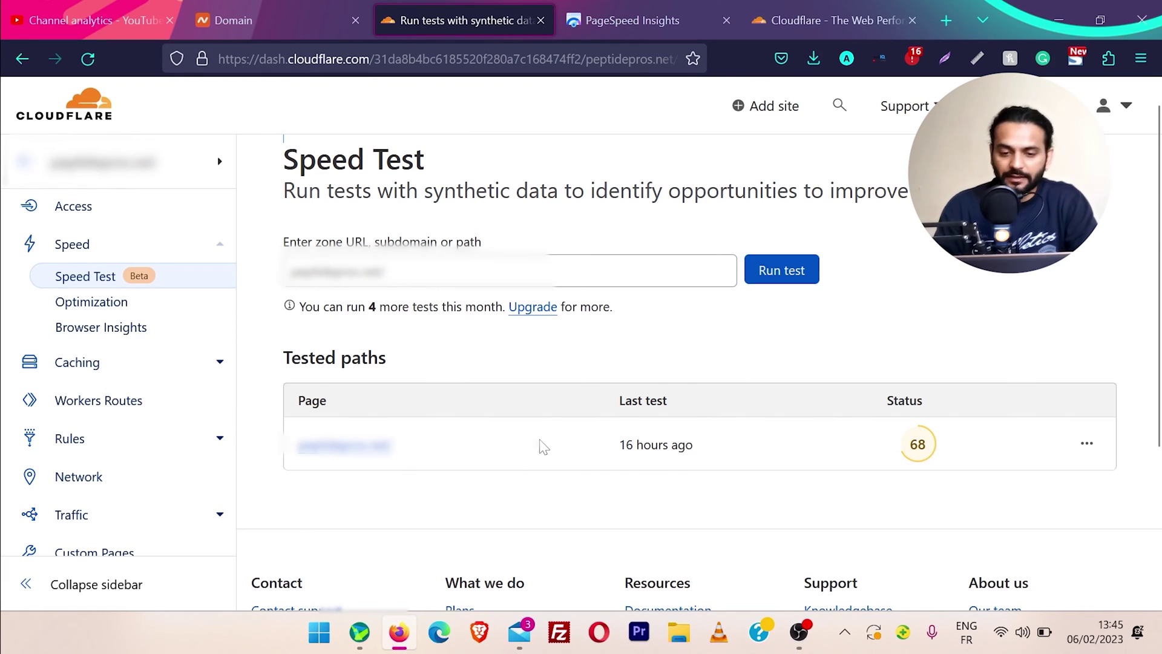
Open Speed > Optimization and review the Auto Minify, Brotli and Early Hints settings
left_click(90, 307)
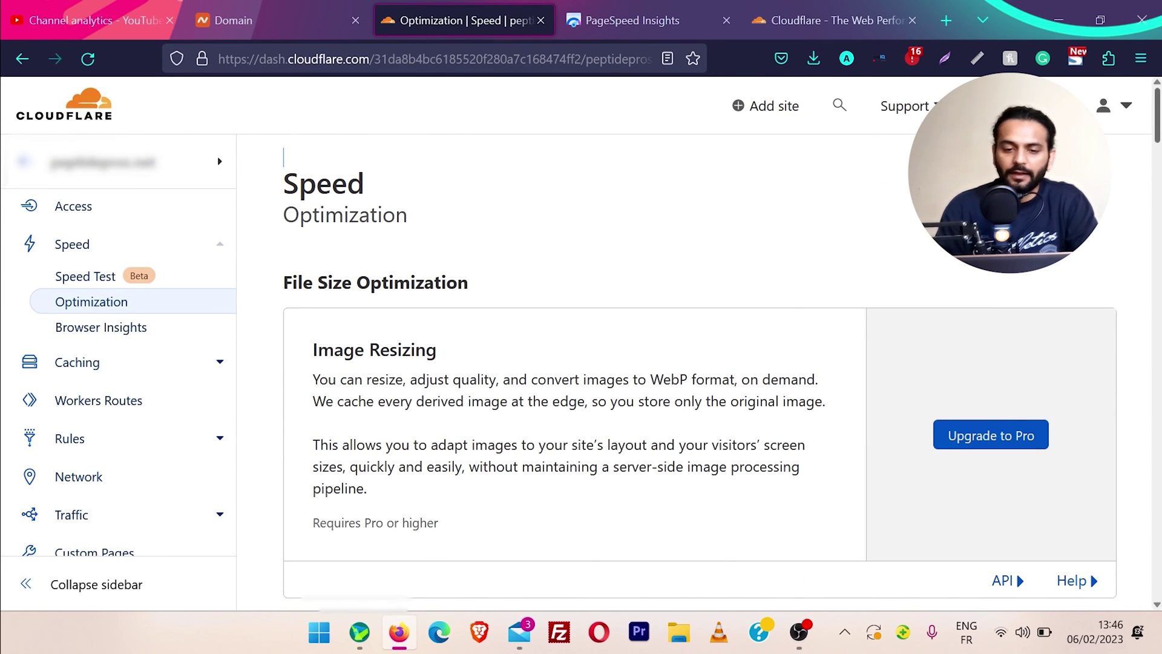
scroll(699, 383, "down", 2)
scroll(699, 383, "down", 6)
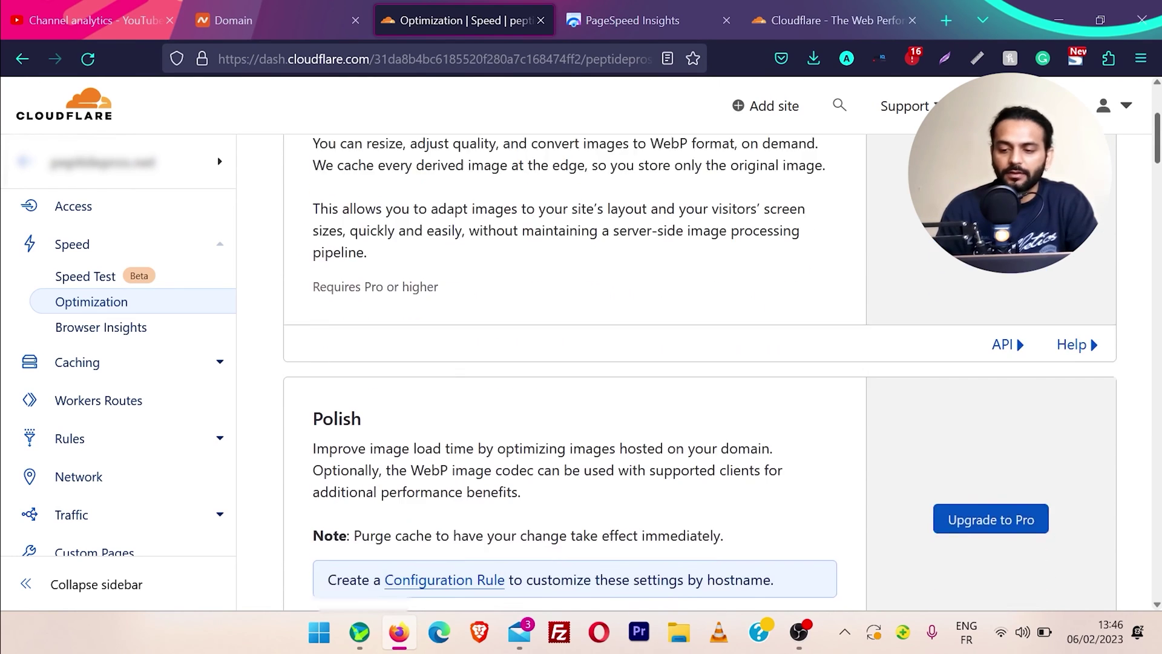
scroll(699, 383, "down", 3)
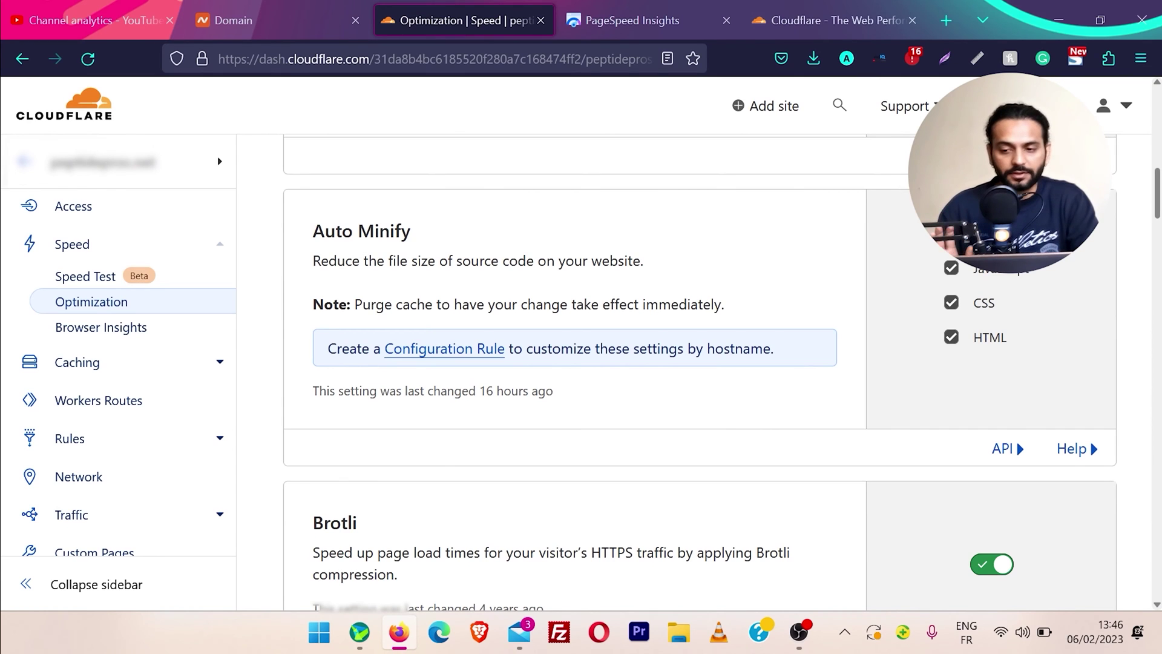
scroll(700, 363, "down", 5)
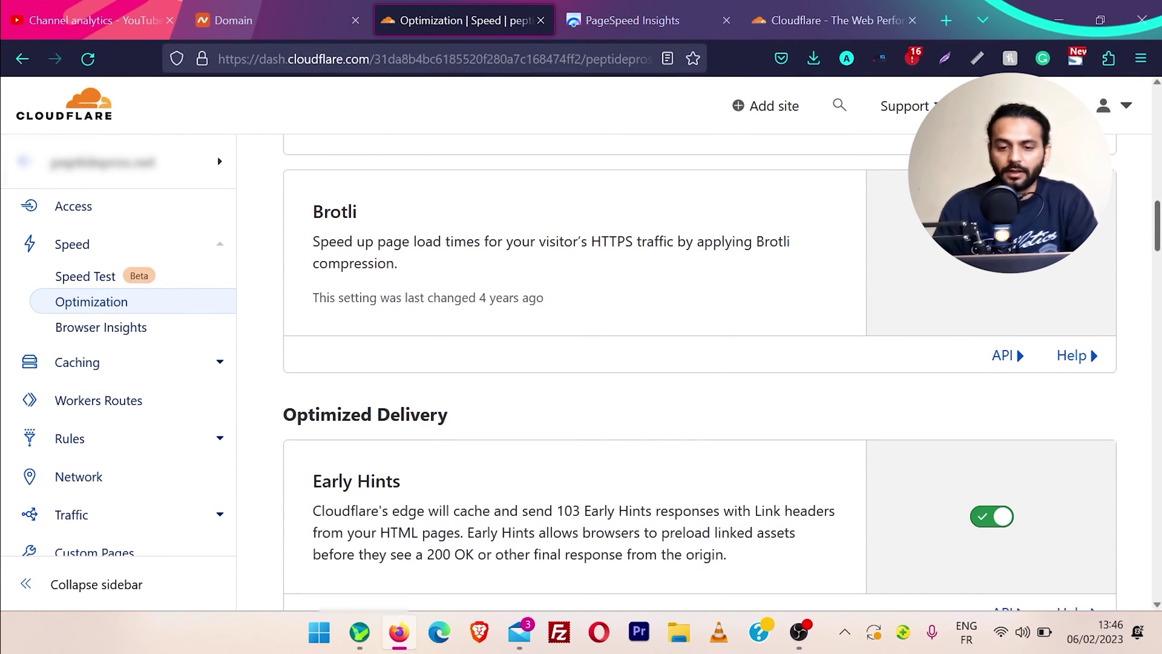
scroll(699, 363, "down", 1)
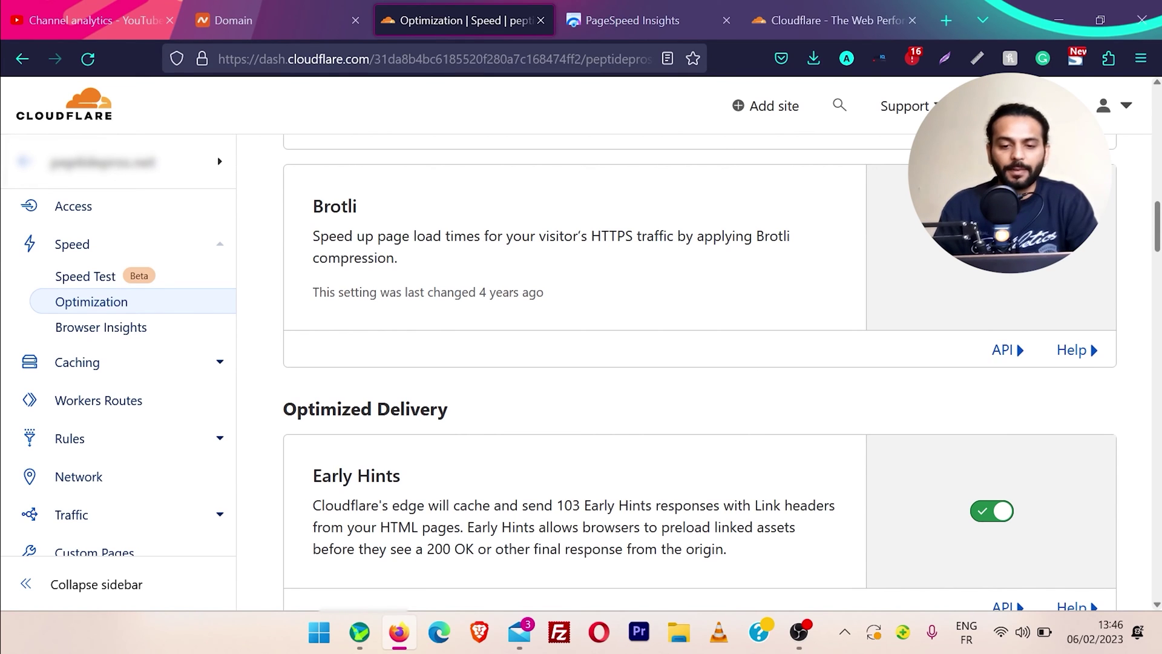
scroll(700, 363, "down", 3)
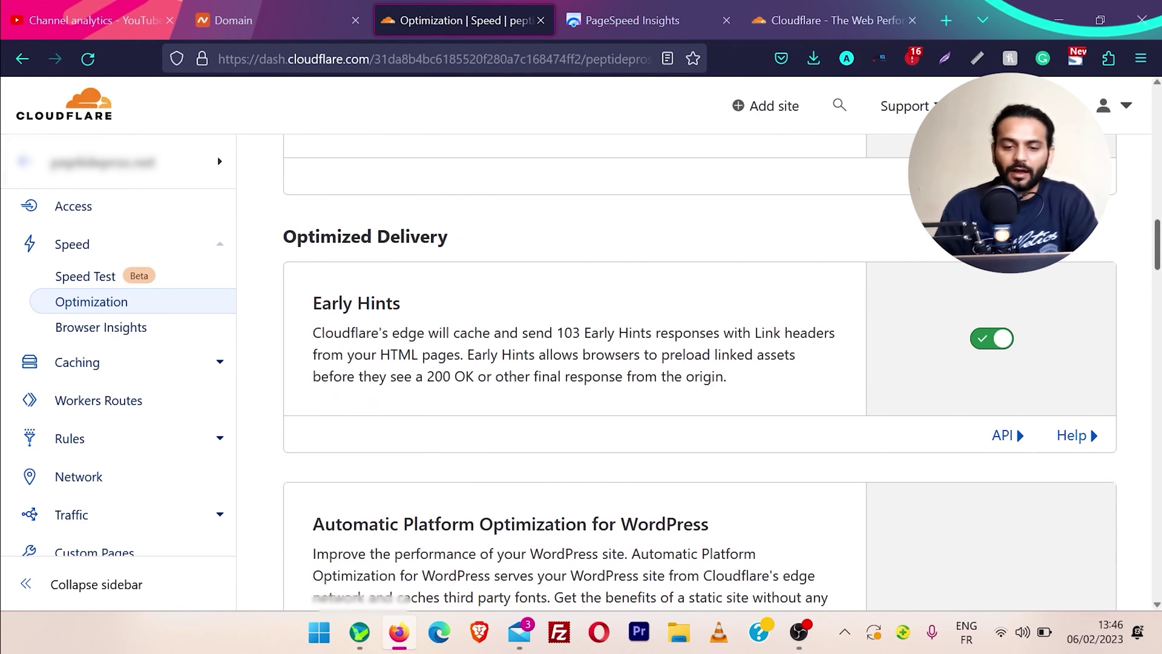
Scroll down the Optimization page past Rocket Loader, Railgun and SXGs
scroll(699, 363, "down", 1)
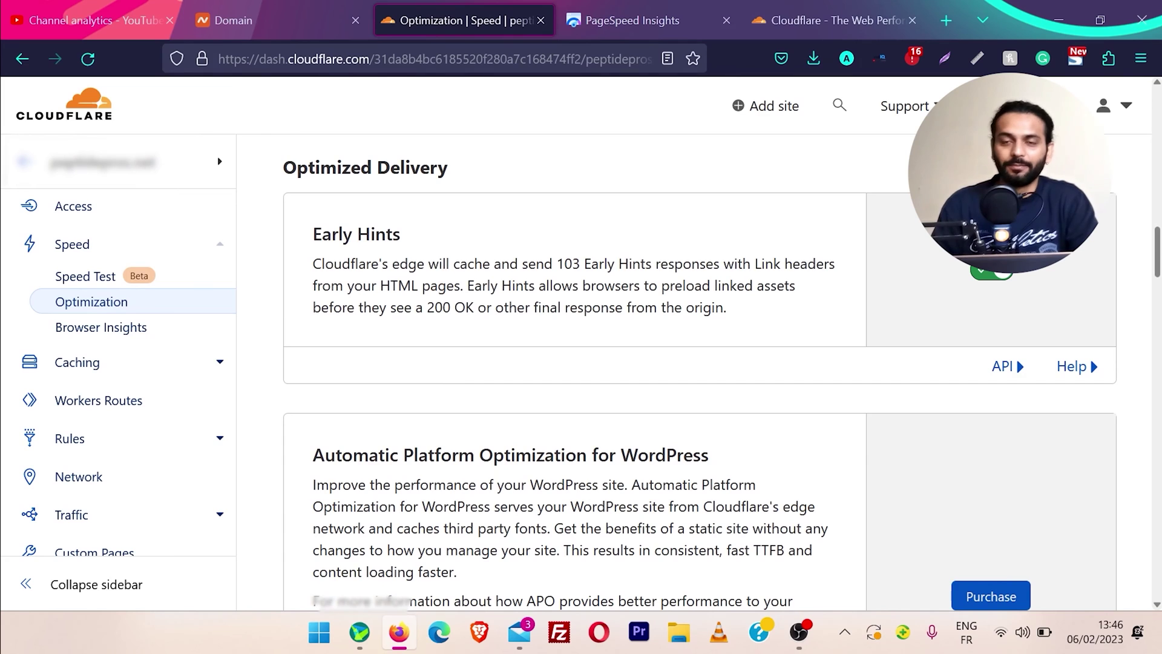
scroll(677, 314, "down", 5)
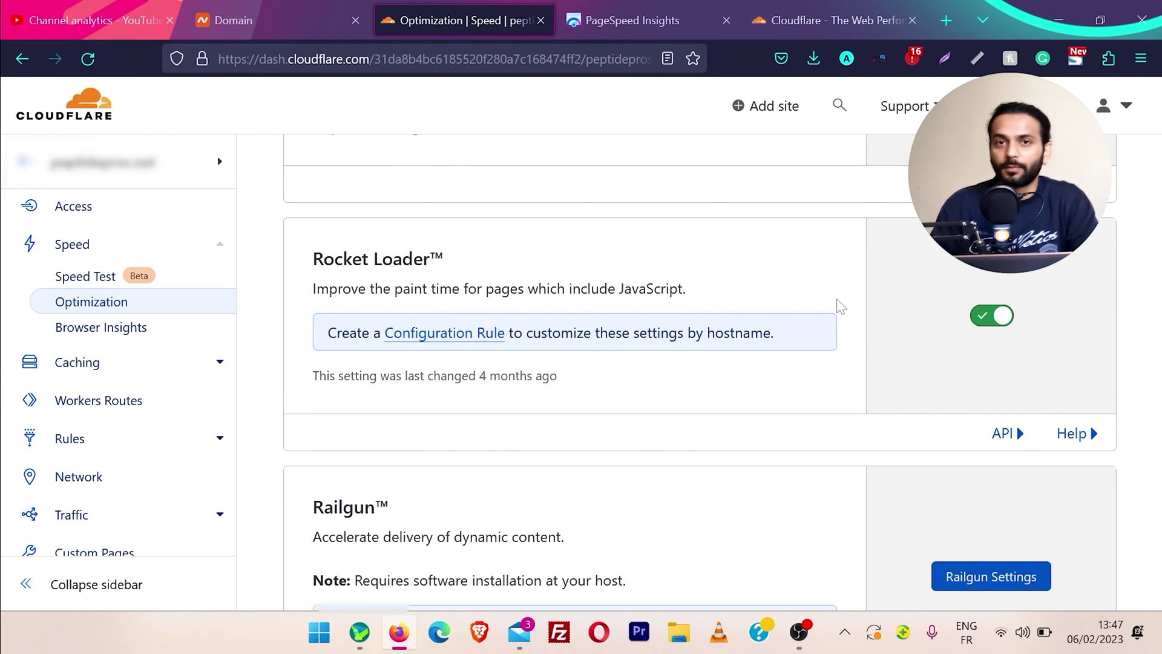
scroll(840, 305, "down", 5)
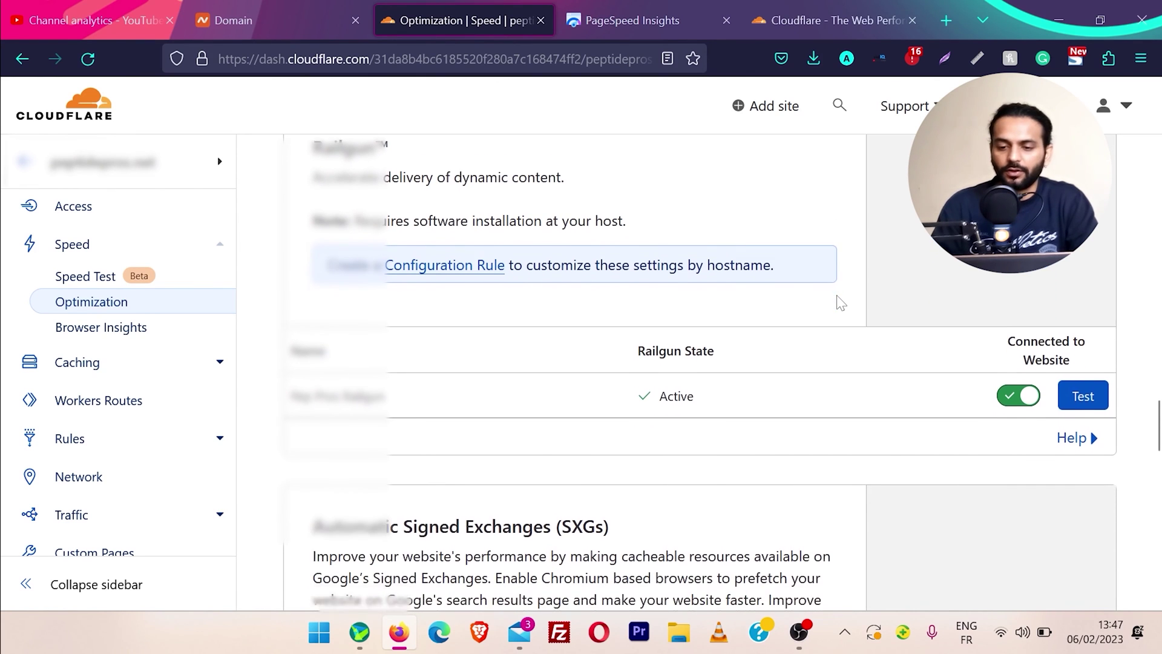
scroll(839, 306, "down", 5)
scroll(840, 300, "down", 5)
scroll(85, 272, "down", 3)
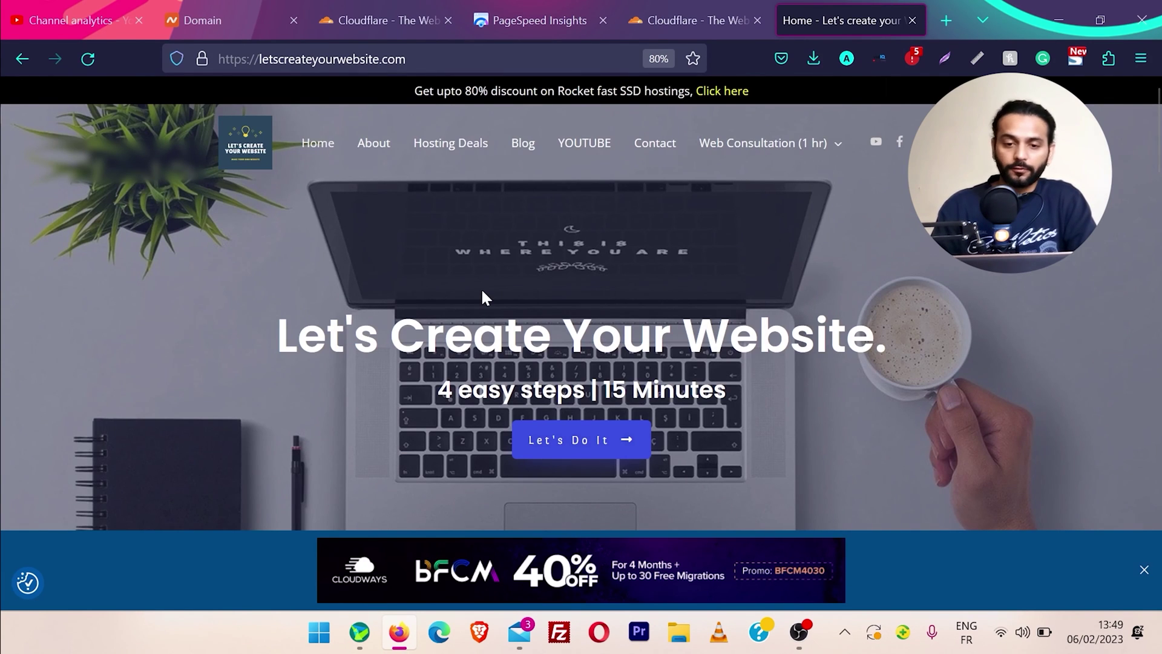
Go from the cloudflare.com homepage to the Get started with Cloudflare sign-up page
left_click(370, 12)
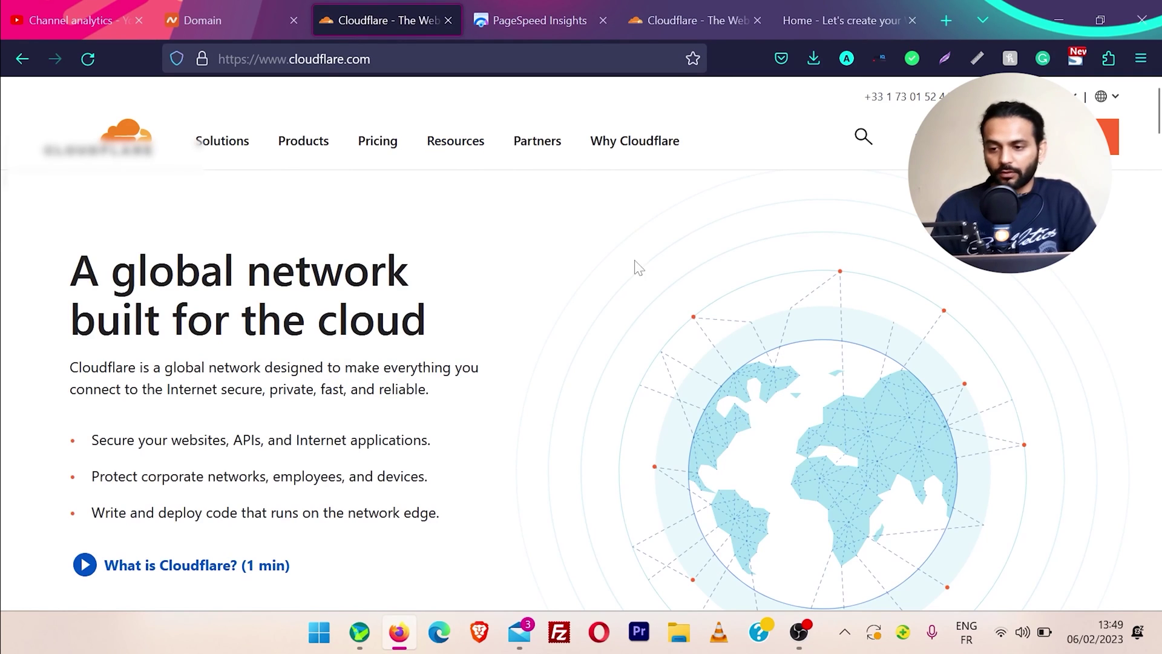
left_click(985, 96)
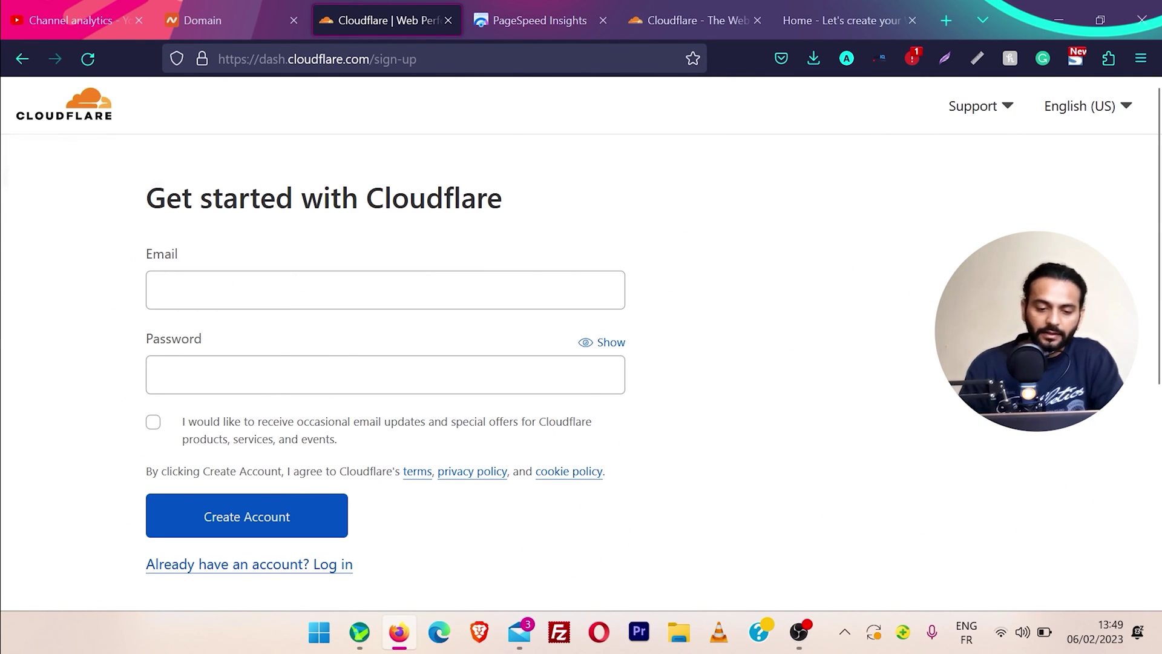
left_click(325, 567)
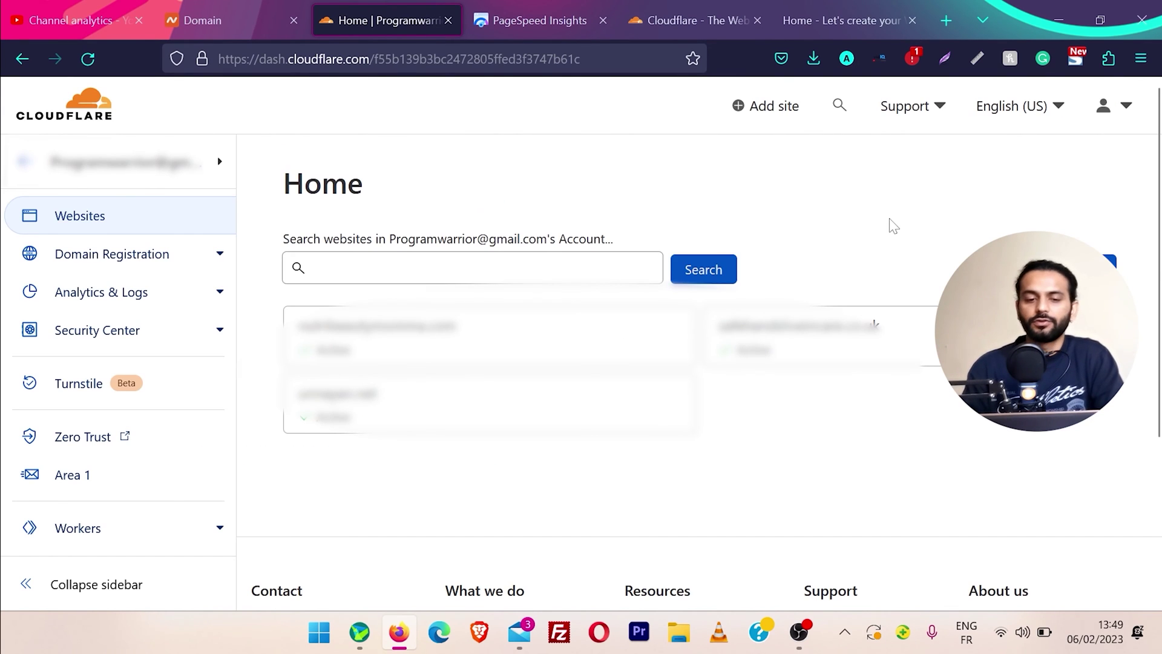
left_click(764, 108)
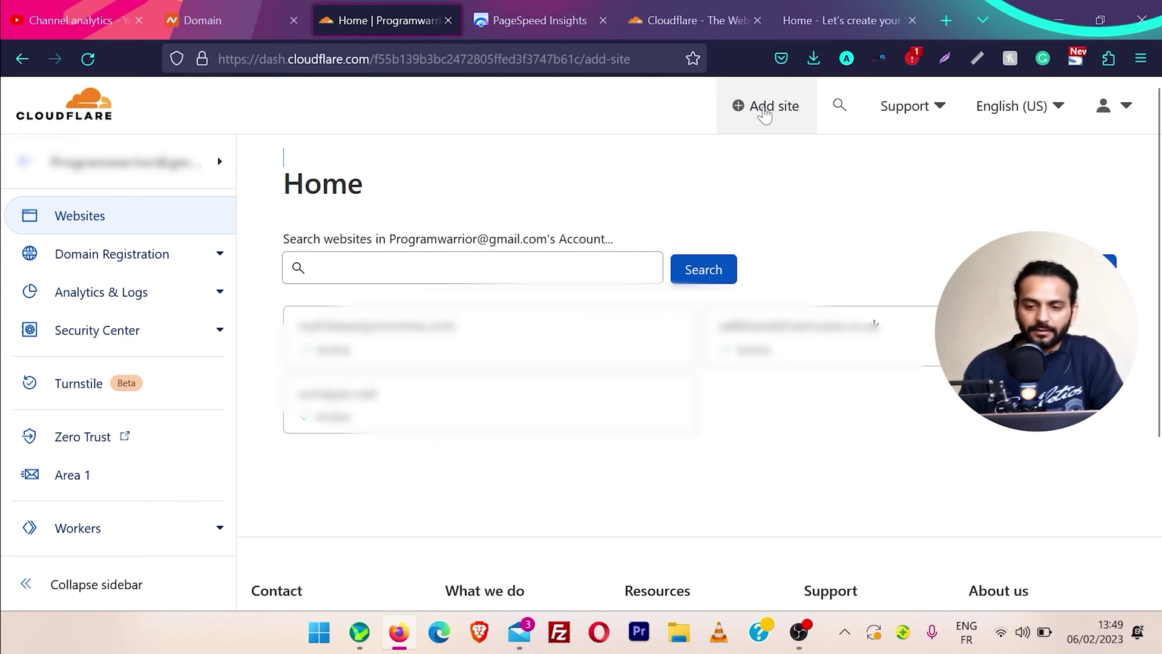
type("https://letscreateyourwebsite.com/")
key("BackSpace")
key("Home")
key("ctrl+shift+Right")
key("ctrl+shift+Right")
key("BackSpace")
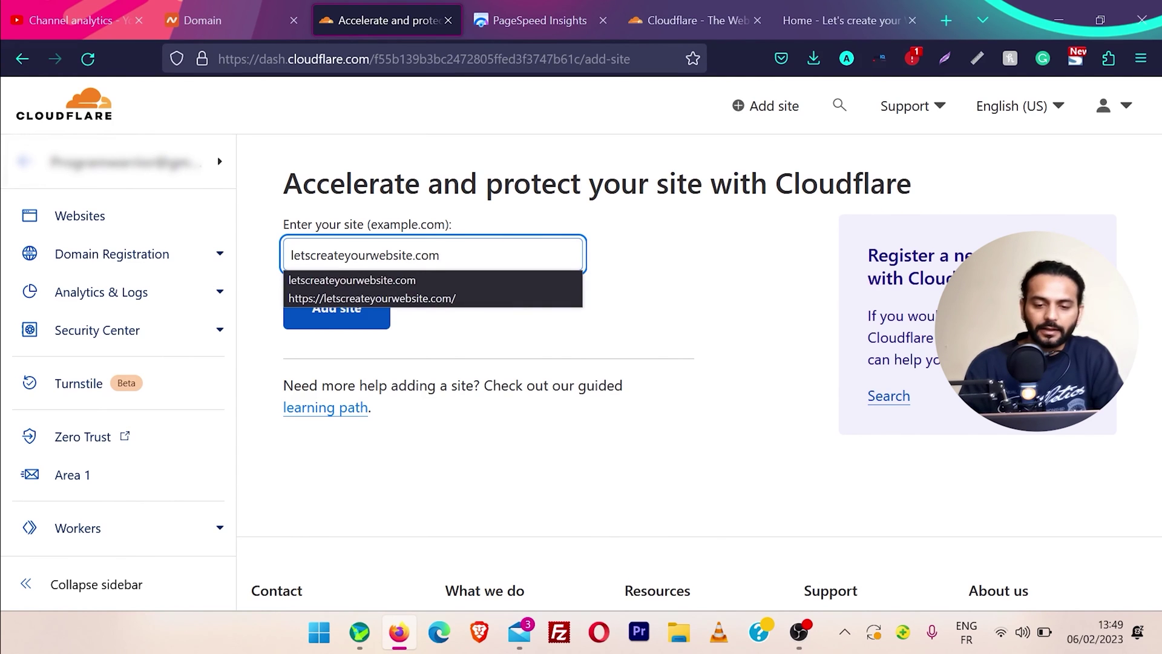
left_click(332, 318)
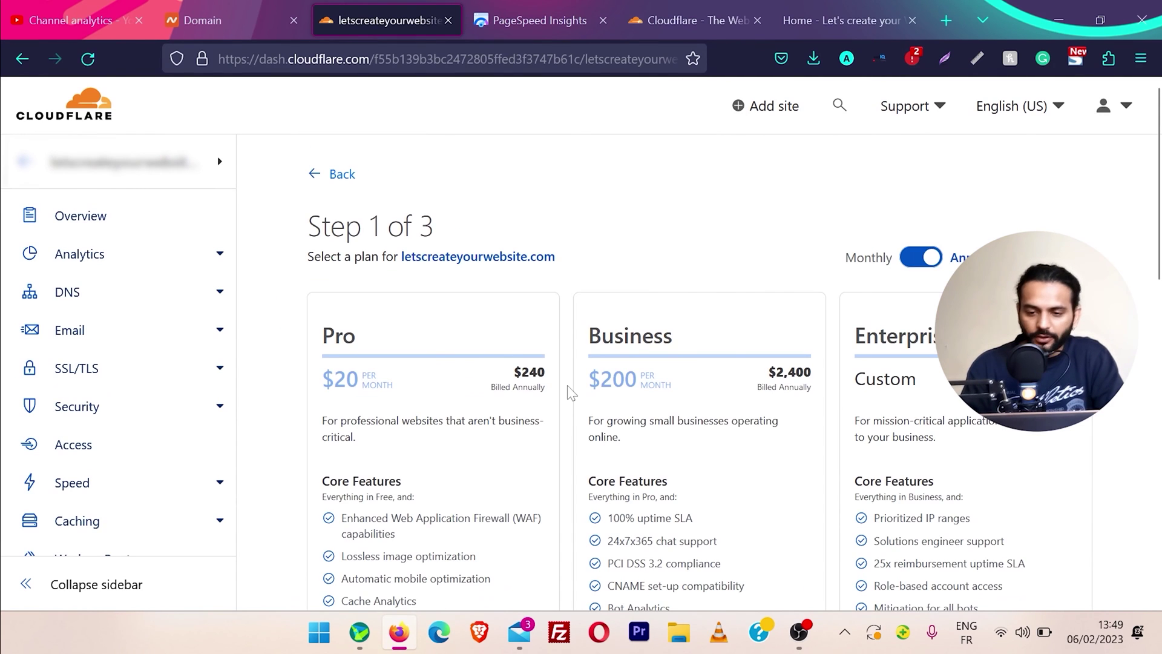
Select the Free plan for the site and continue
scroll(571, 392, "down", 5)
scroll(572, 392, "up", 4)
scroll(573, 378, "down", 5)
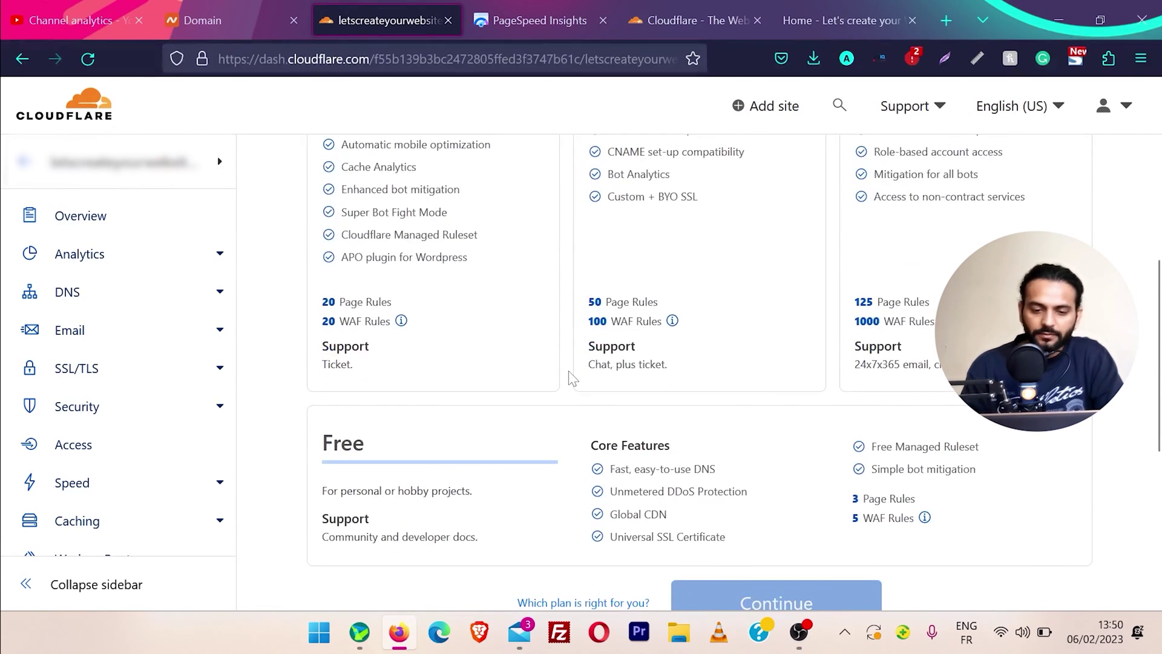
scroll(571, 378, "down", 2)
left_click(558, 381)
left_click(774, 505)
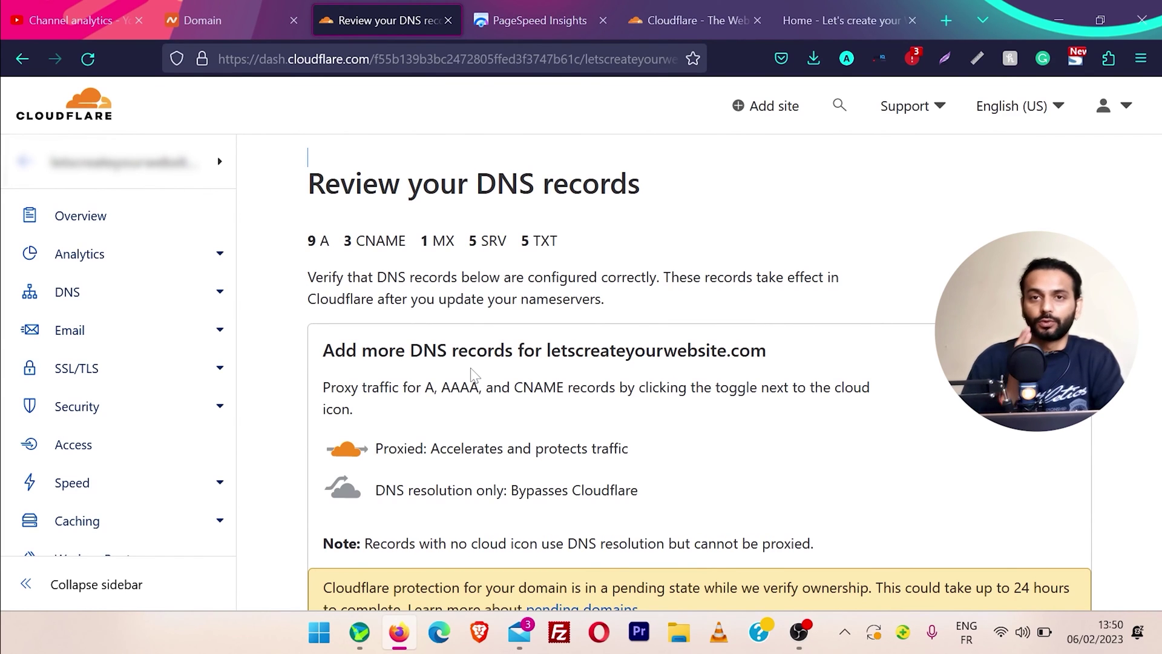
Review the imported DNS records list and accept them
scroll(474, 375, "down", 15)
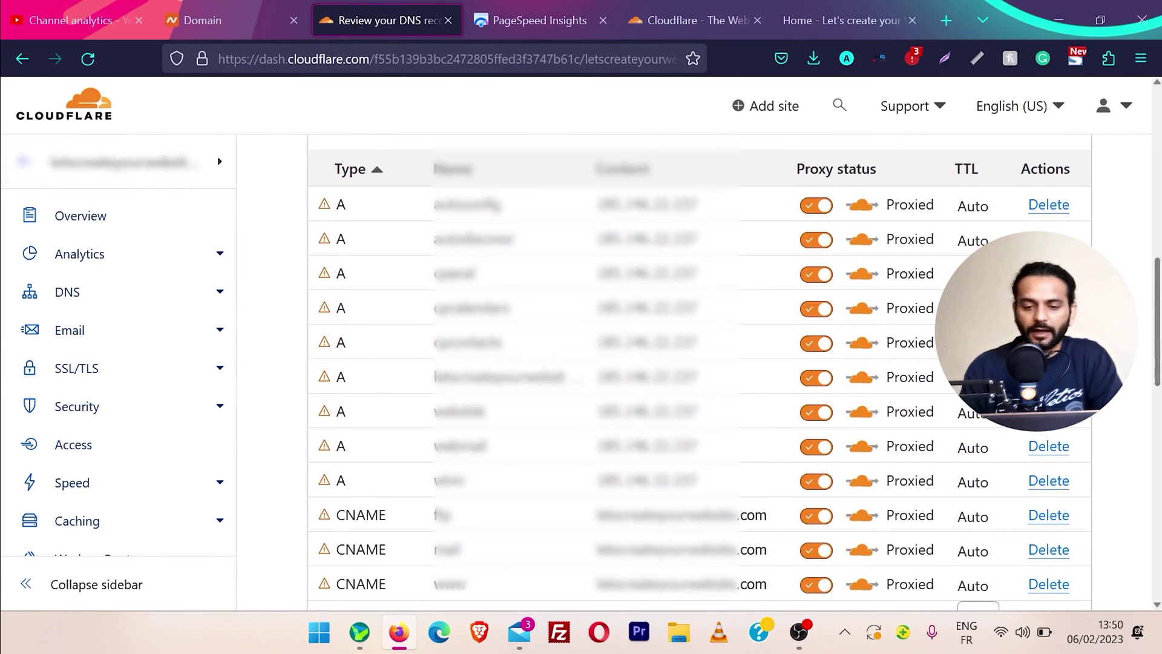
scroll(833, 400, "up", 2)
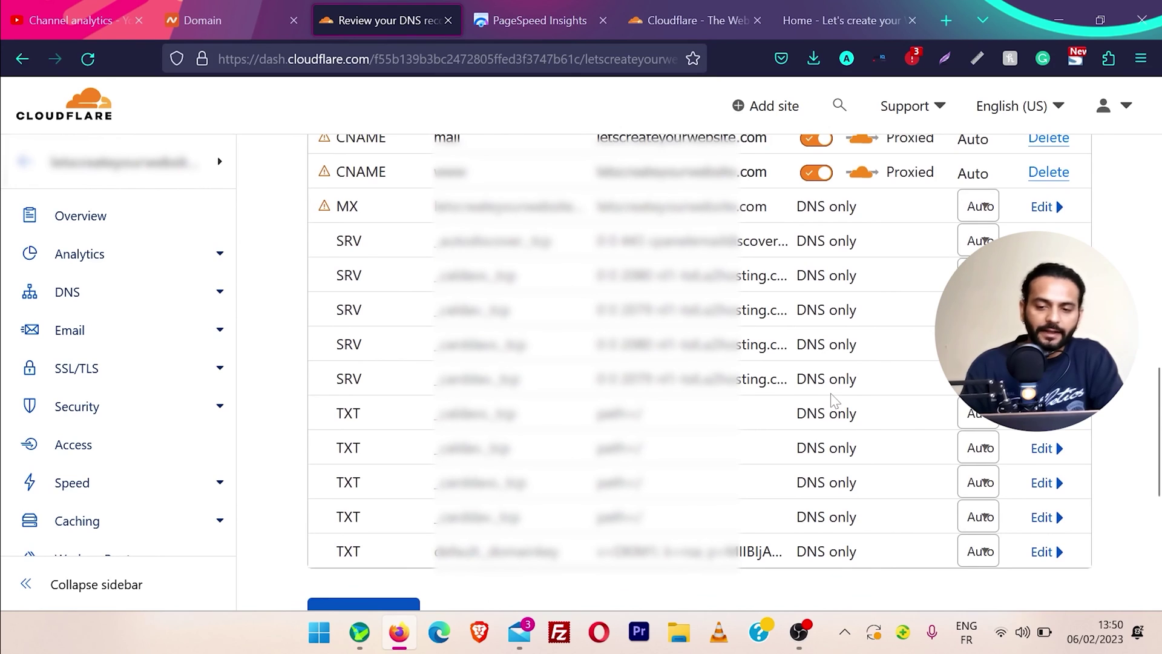
scroll(834, 400, "up", 10)
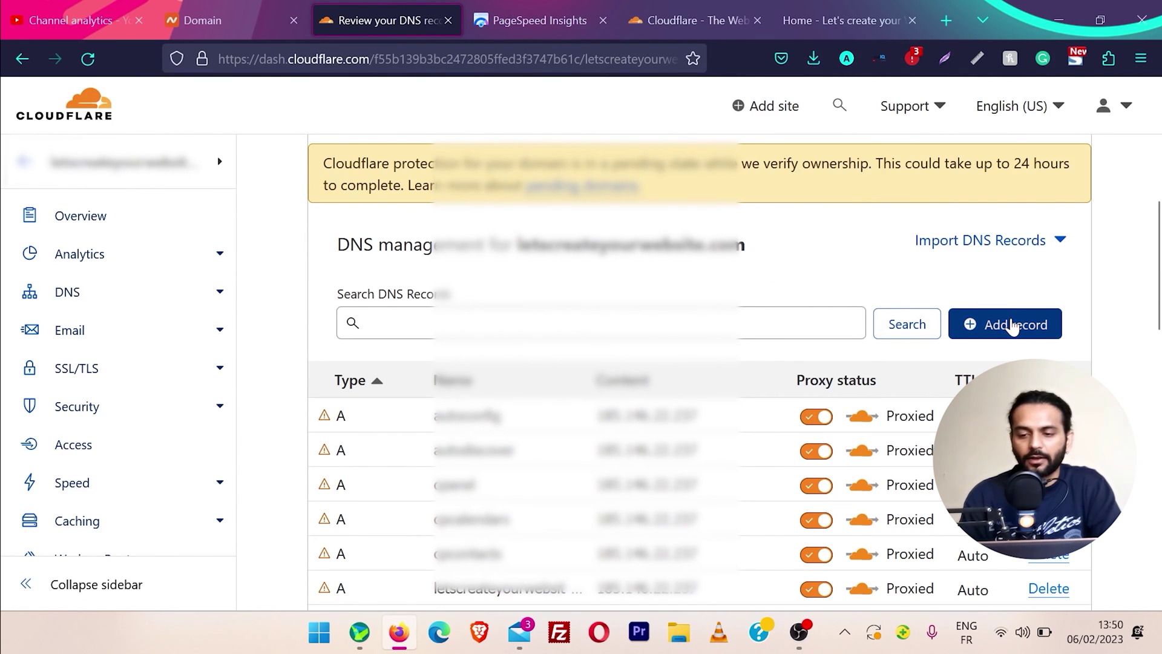
scroll(700, 291, "down", 12)
scroll(700, 290, "up", 1)
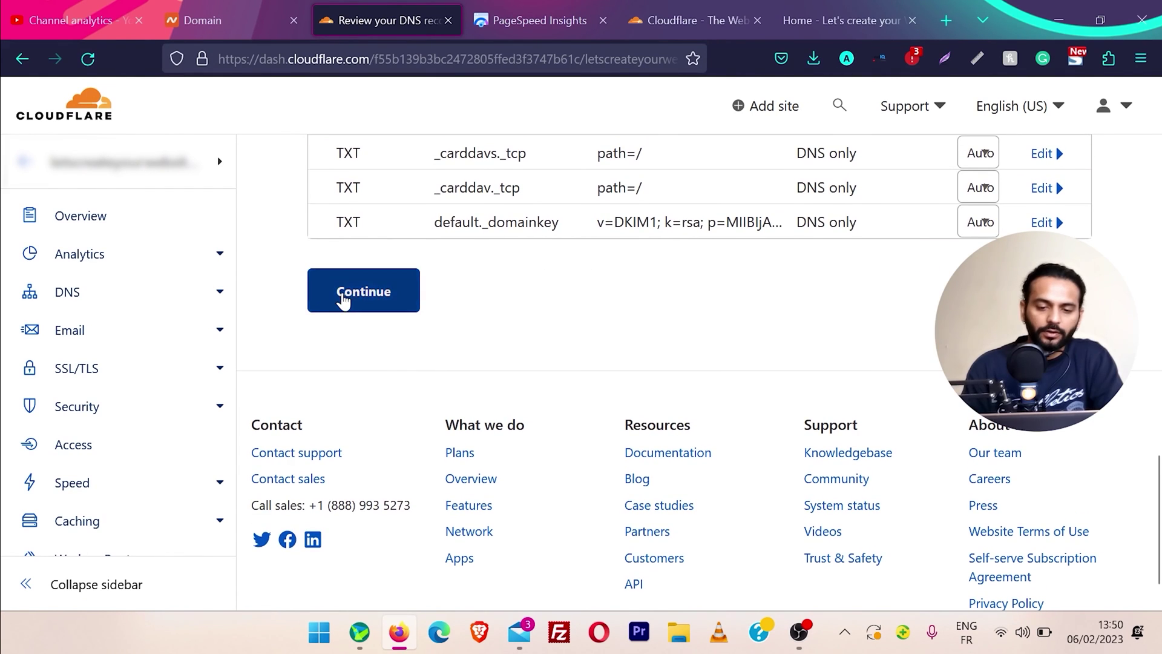
left_click(365, 292)
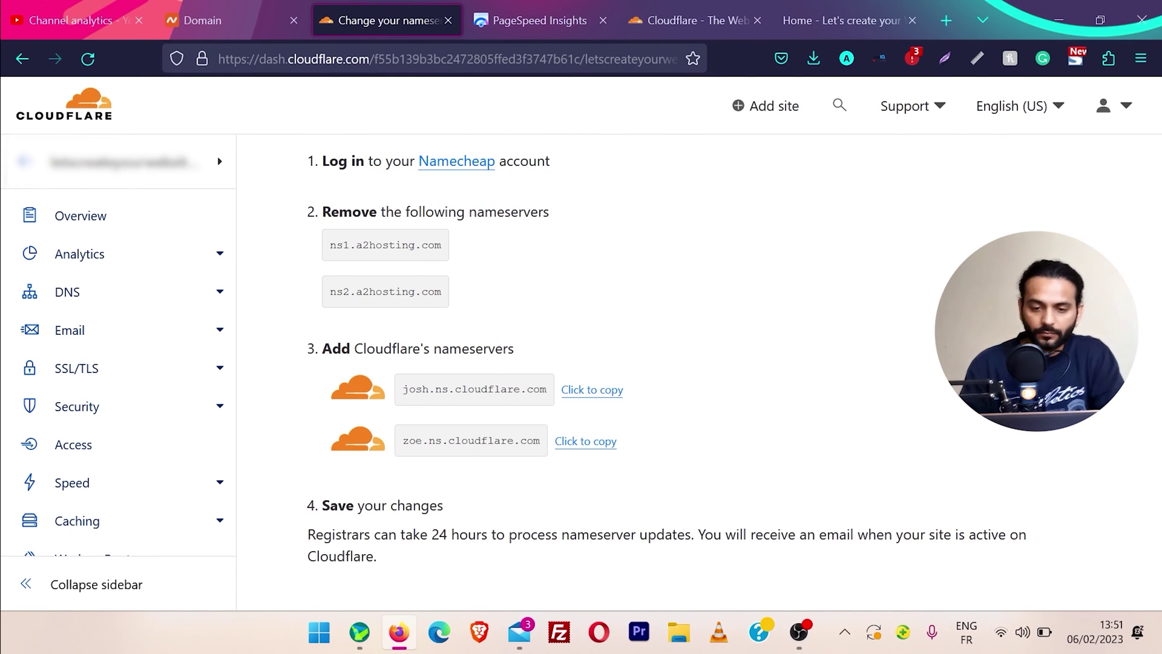
Switch to the Namecheap account dashboard tab
left_click(266, 23)
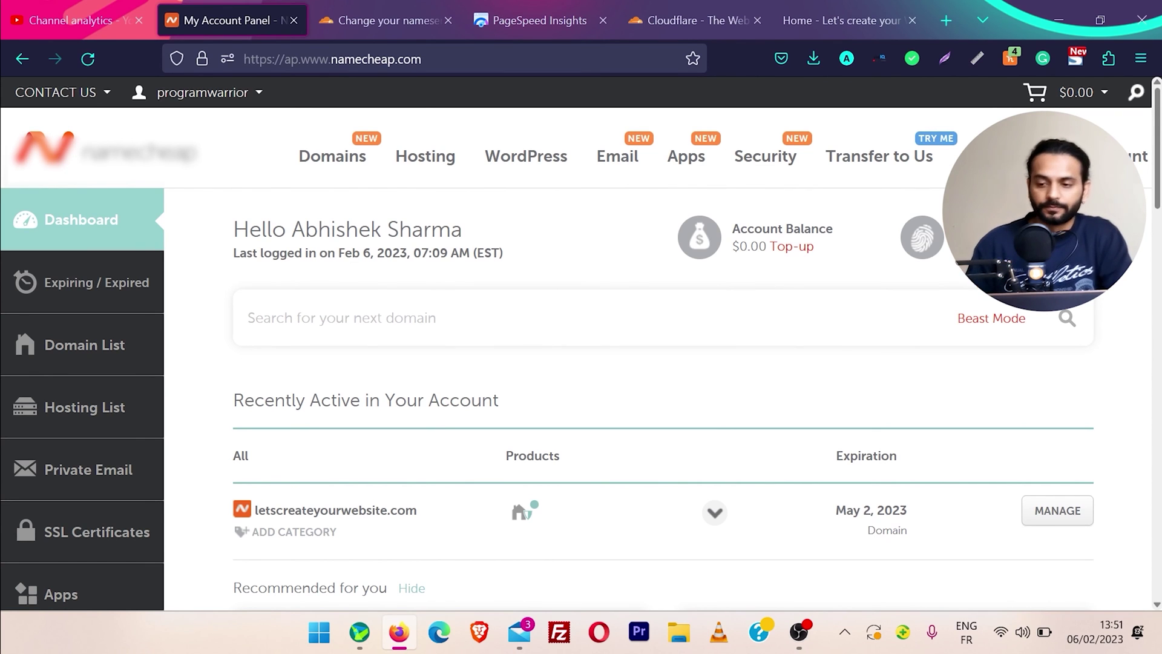
Open the domain's Namecheap details and replace ns1.a2hosting.com with josh.ns.cloudflare.com
scroll(1047, 486, "down", 2)
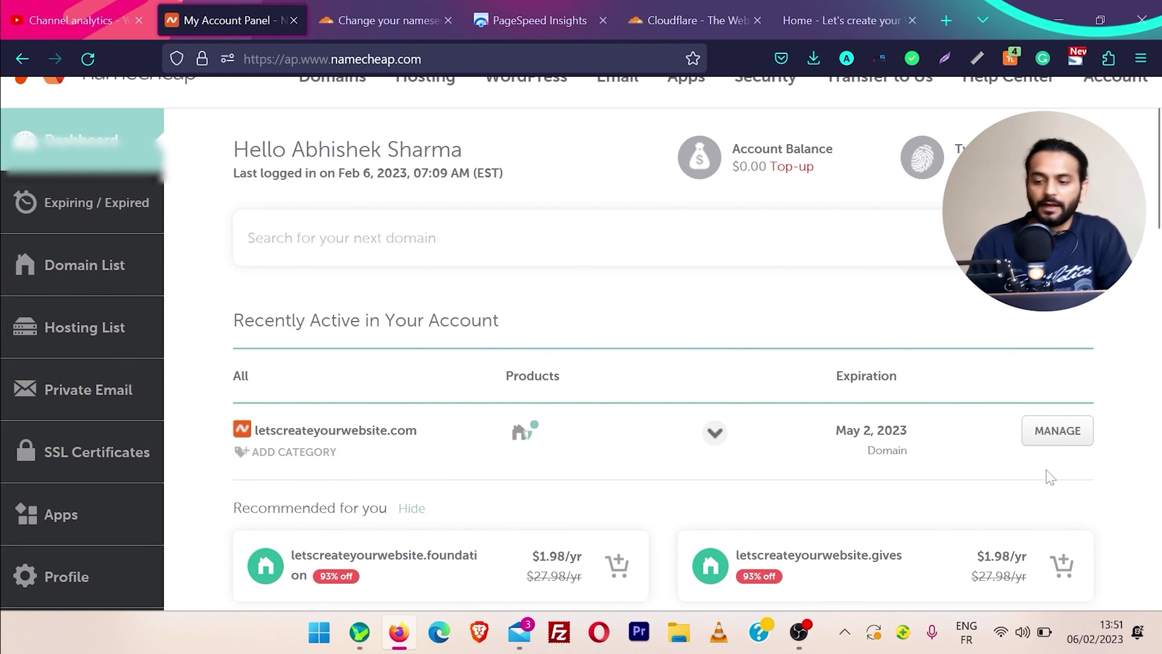
left_click(1056, 433)
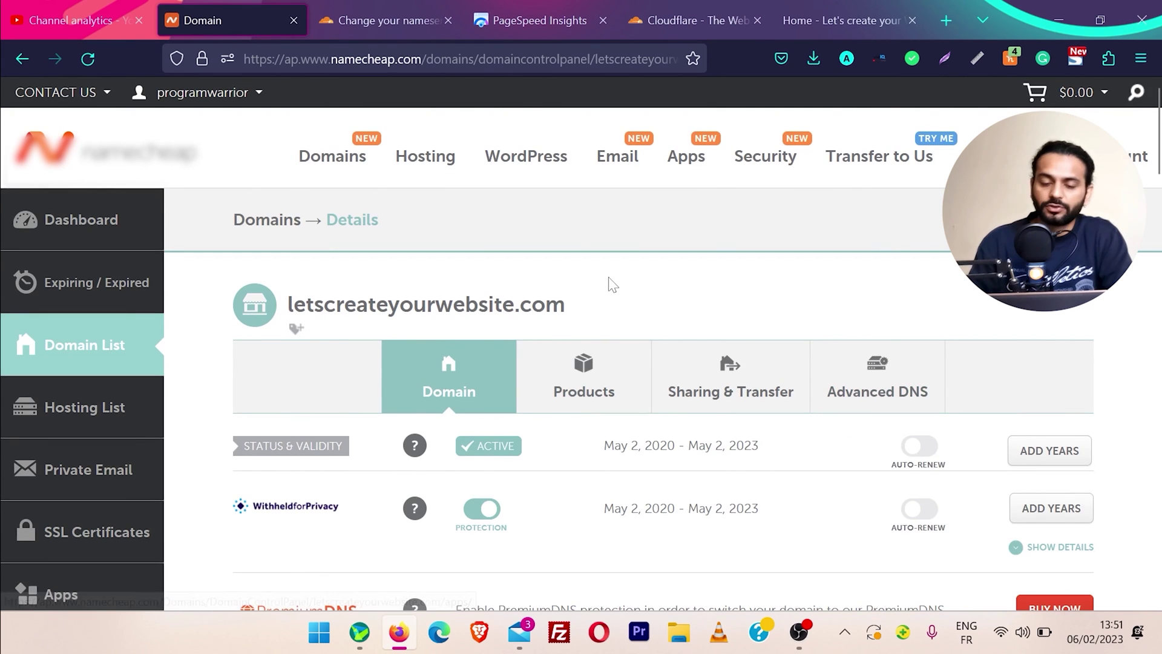
scroll(612, 285, "down", 6)
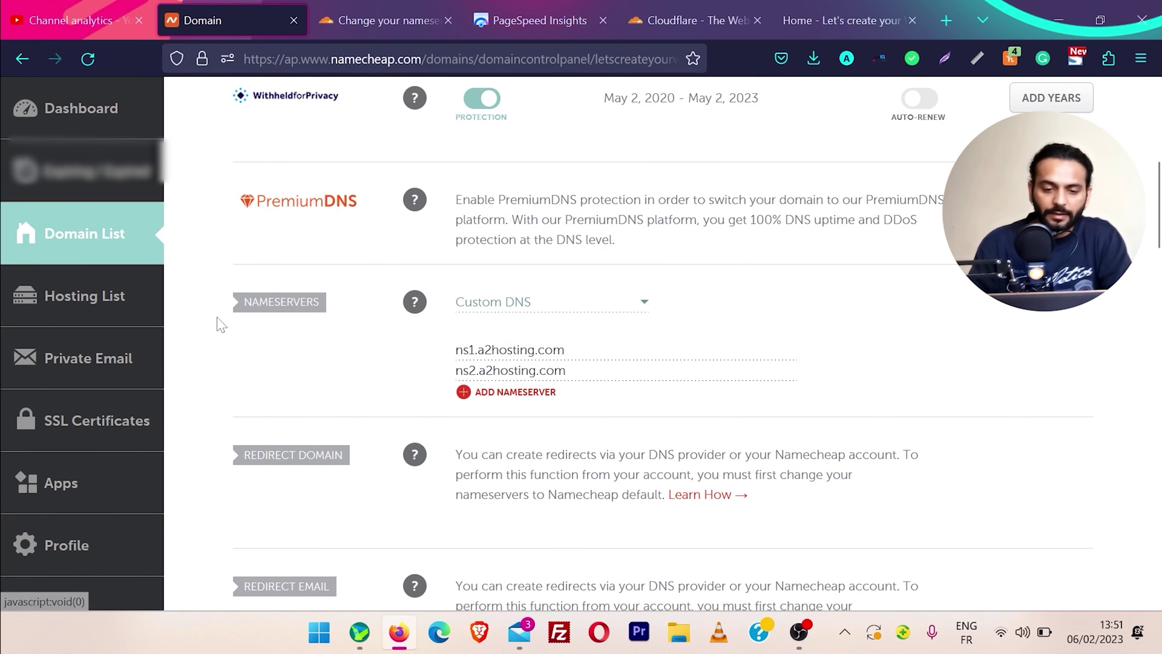
left_click_drag(242, 301, 324, 312)
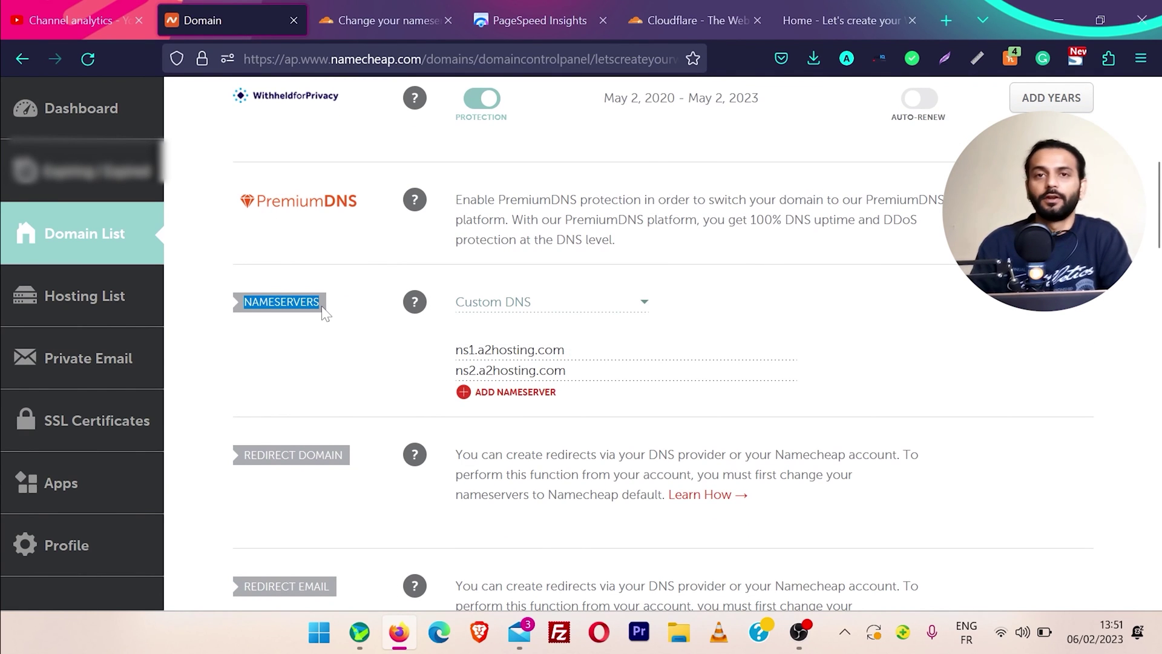
left_click(422, 11)
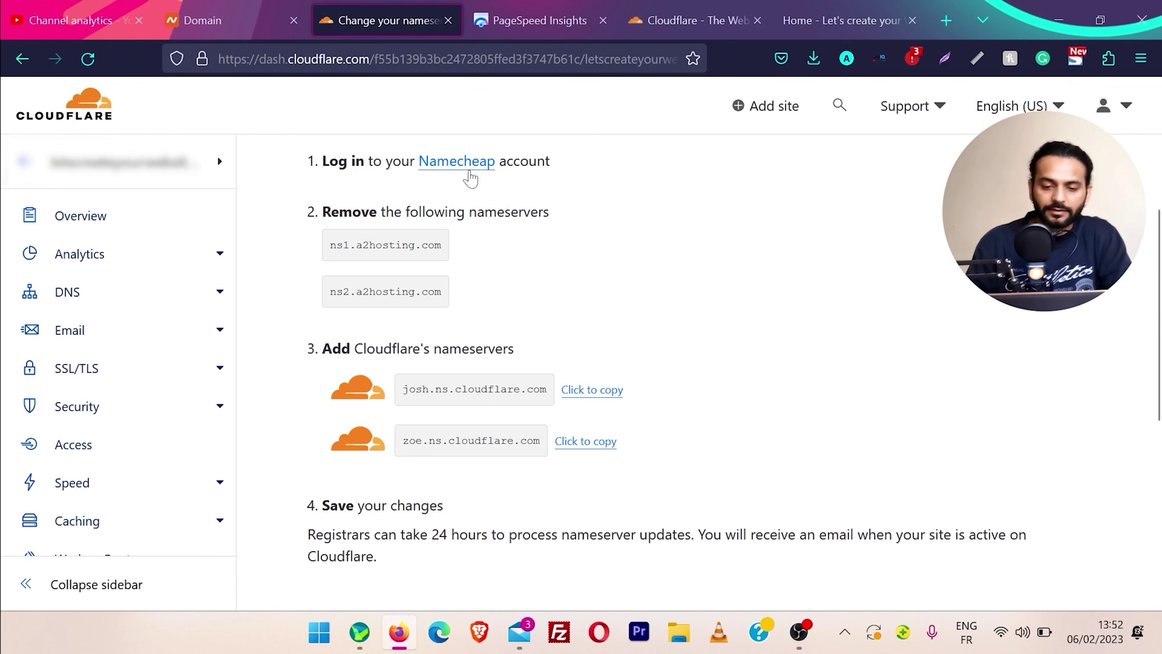
left_click(585, 395)
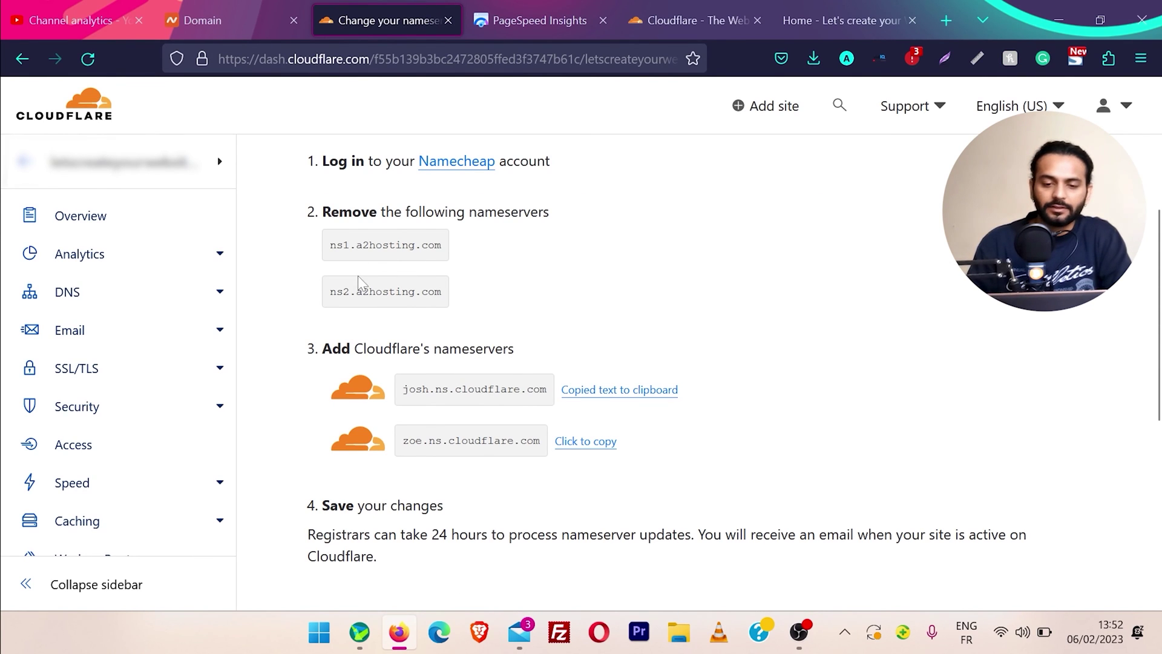
left_click(212, 5)
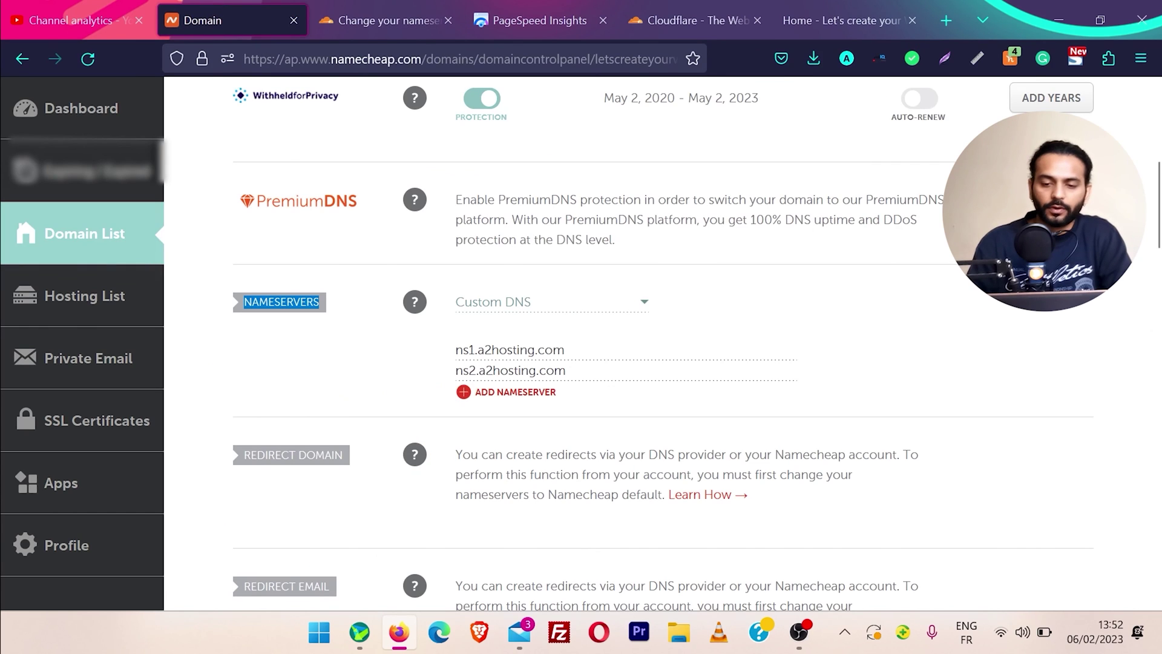
left_click(509, 350)
key("ctrl+a")
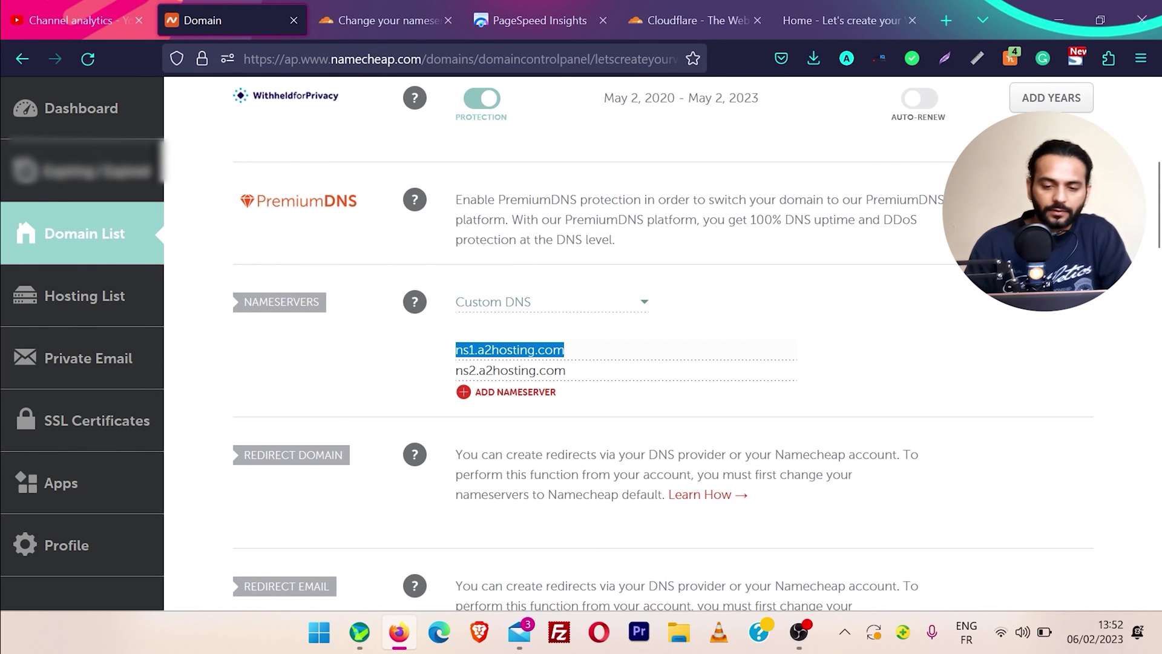
key("ctrl+v")
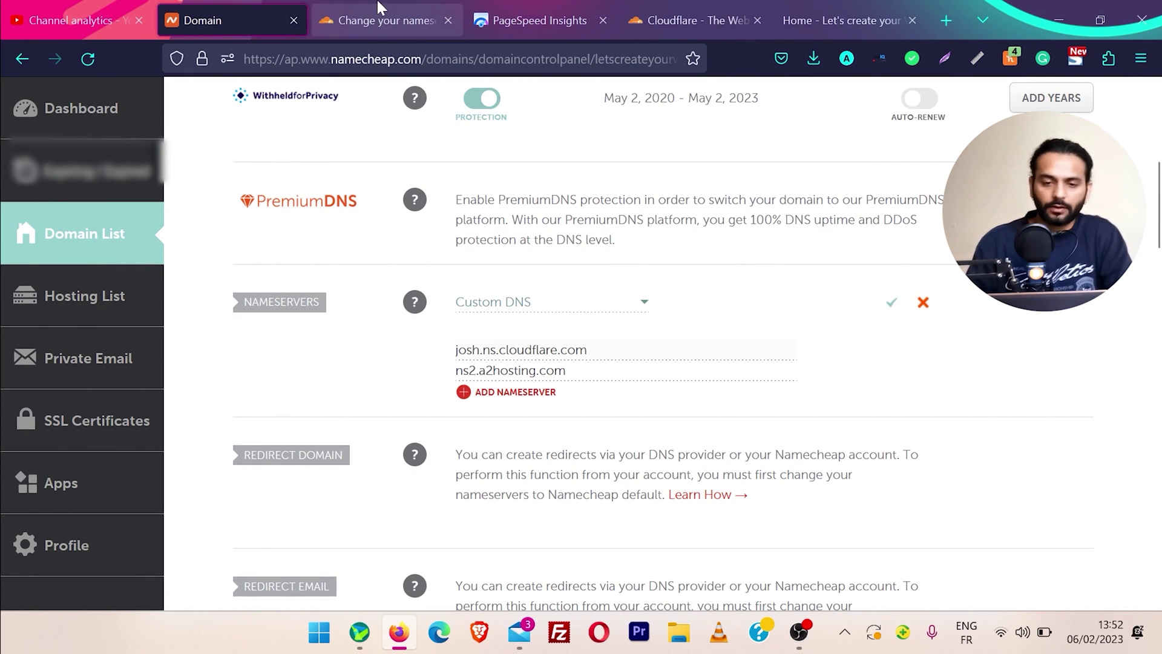
Replace ns2.a2hosting.com with zoe.ns.cloudflare.com and save the Custom DNS nameservers
left_click(376, 18)
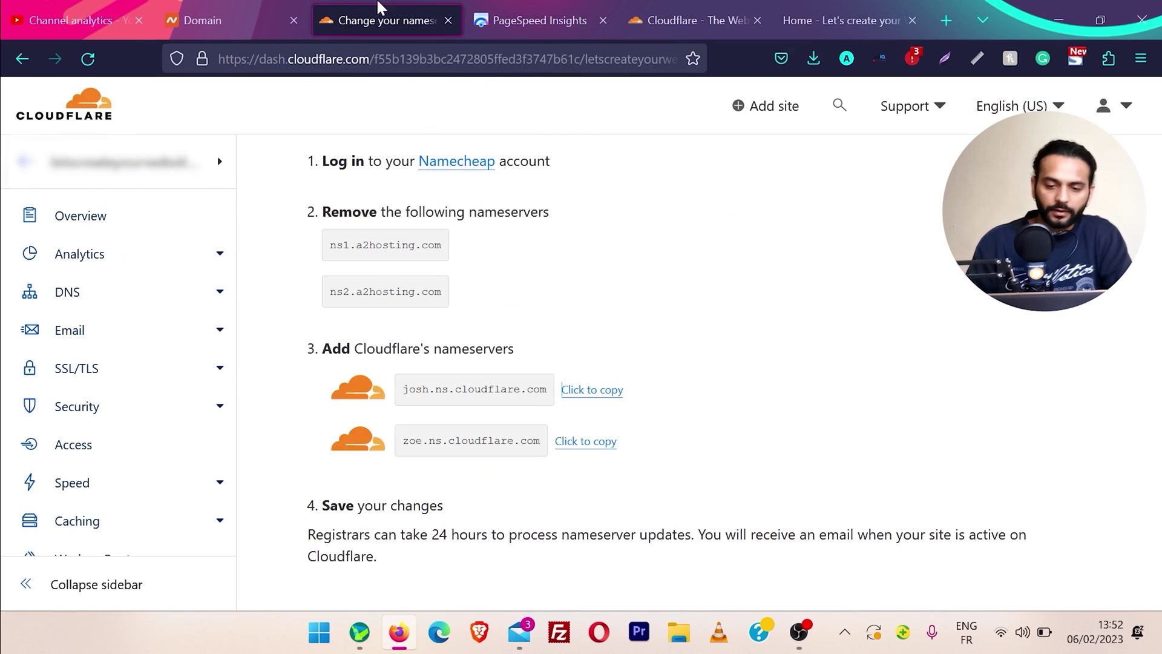
left_click(599, 441)
left_click(206, 8)
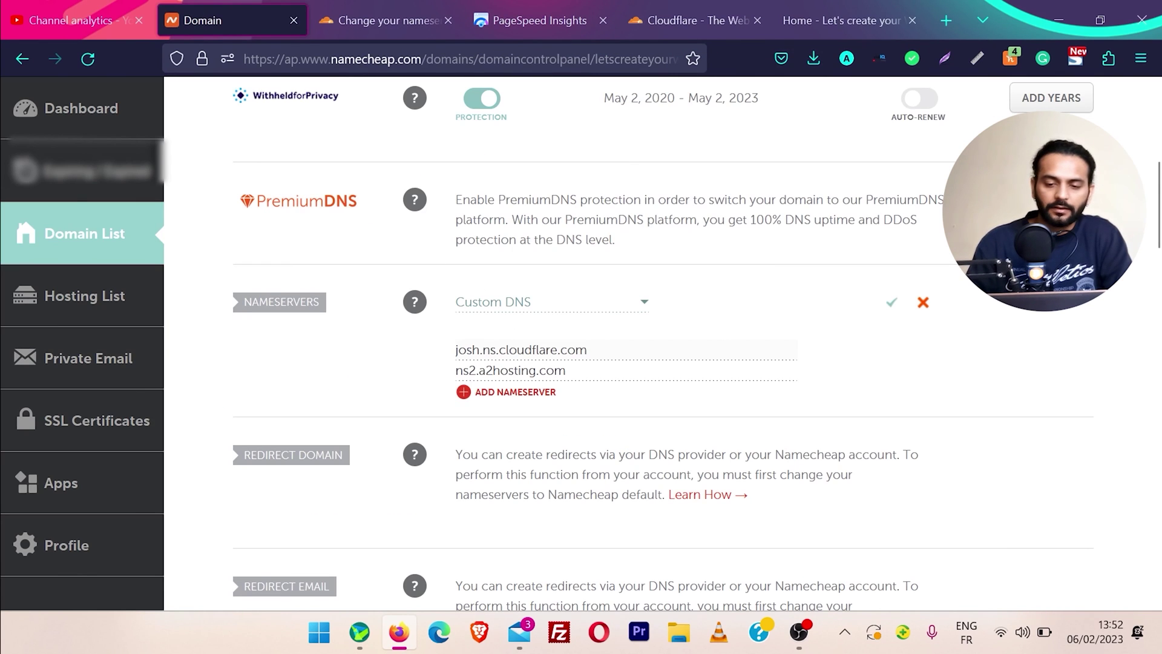
key("ctrl+a")
key("ctrl+v")
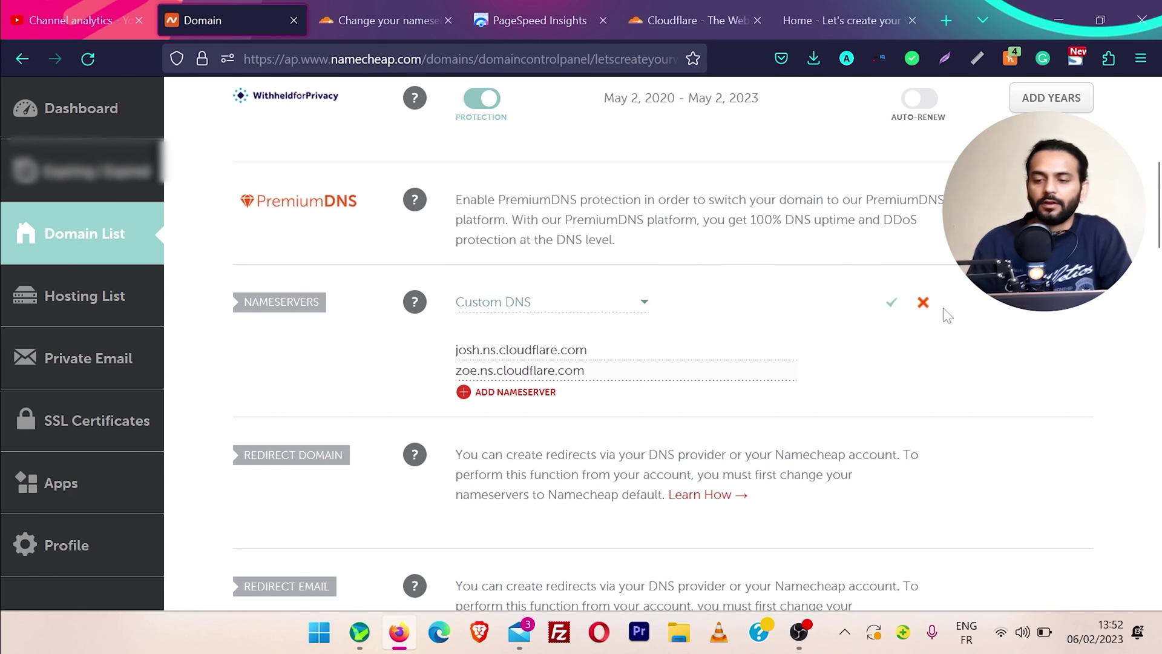
left_click(891, 304)
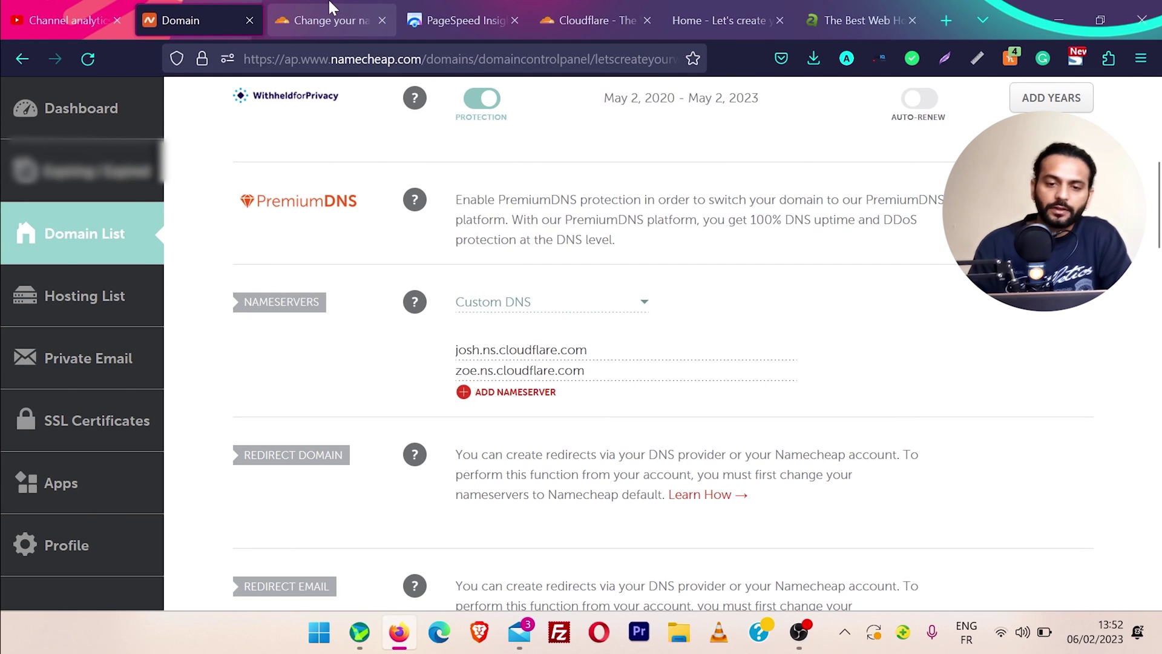
left_click(327, 7)
Have Cloudflare recheck the nameservers and keep Automatic HTTPS Rewrites on in the quick start
scroll(671, 348, "down", 5)
left_click(416, 321)
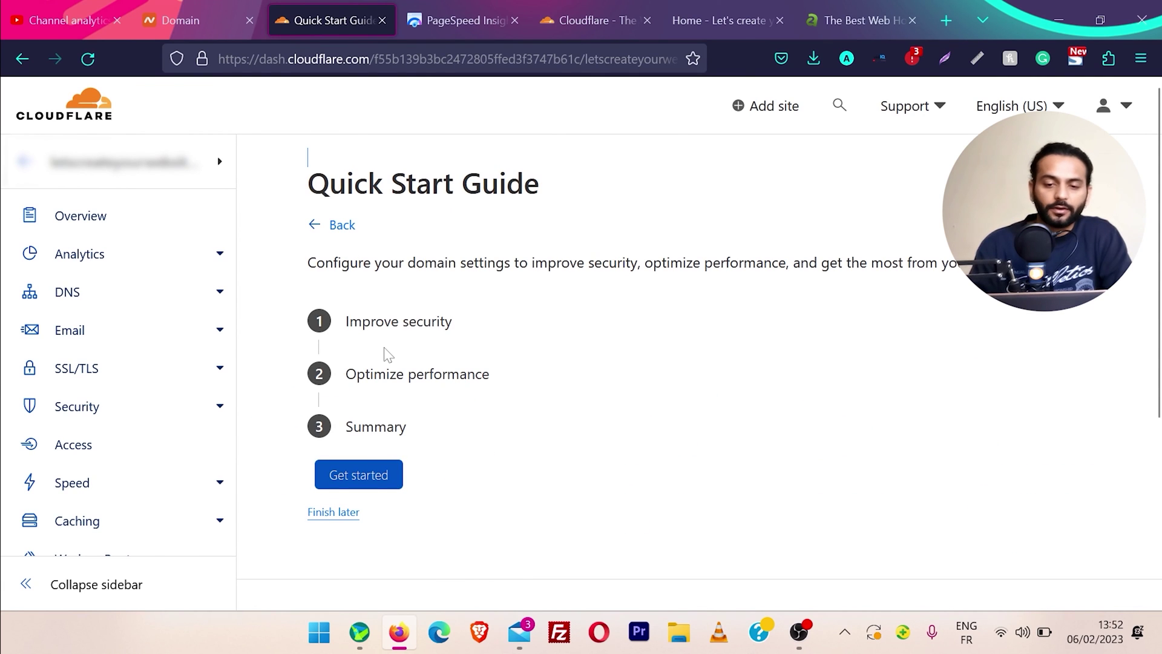
left_click(355, 478)
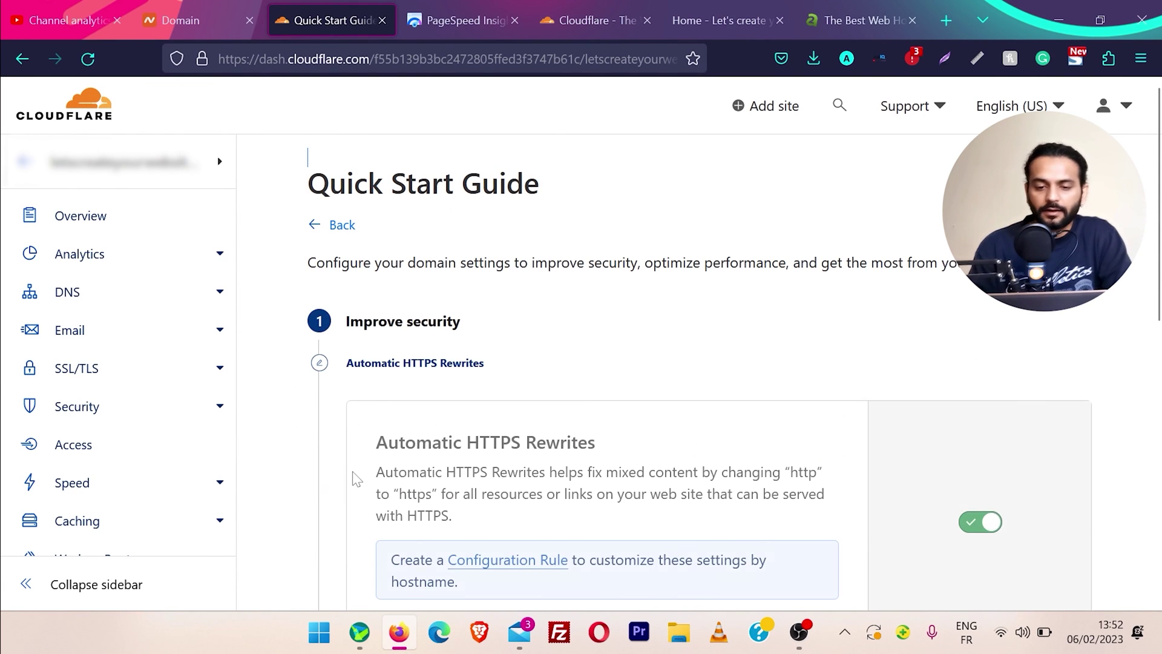
scroll(690, 447, "down", 4)
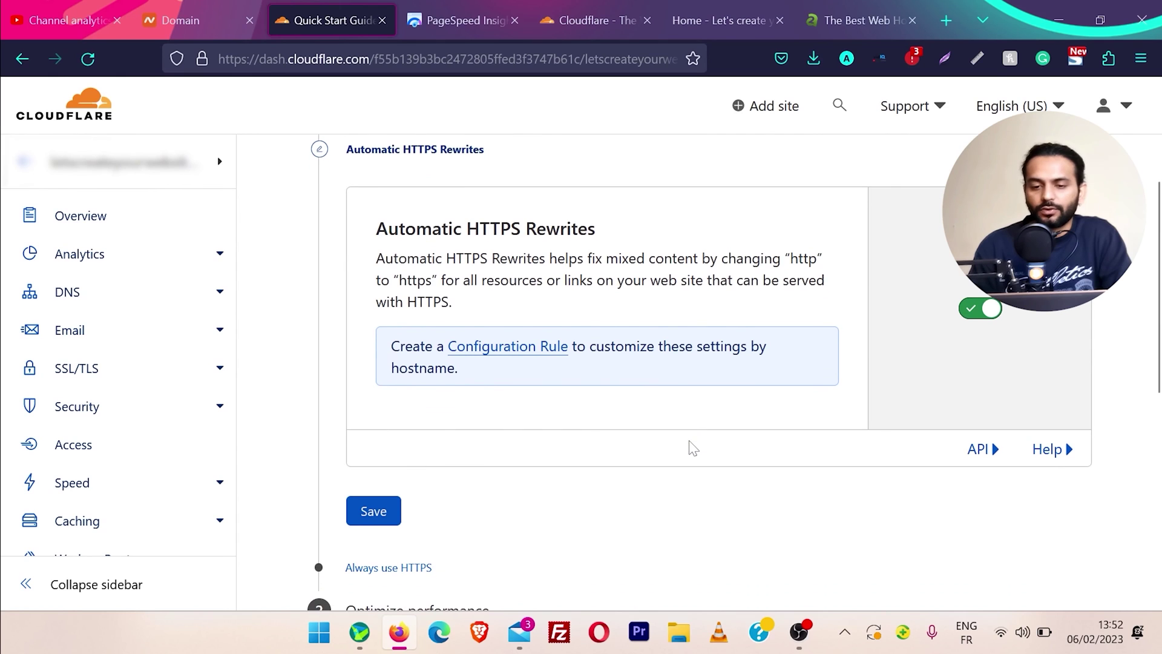
scroll(926, 323, "down", 1)
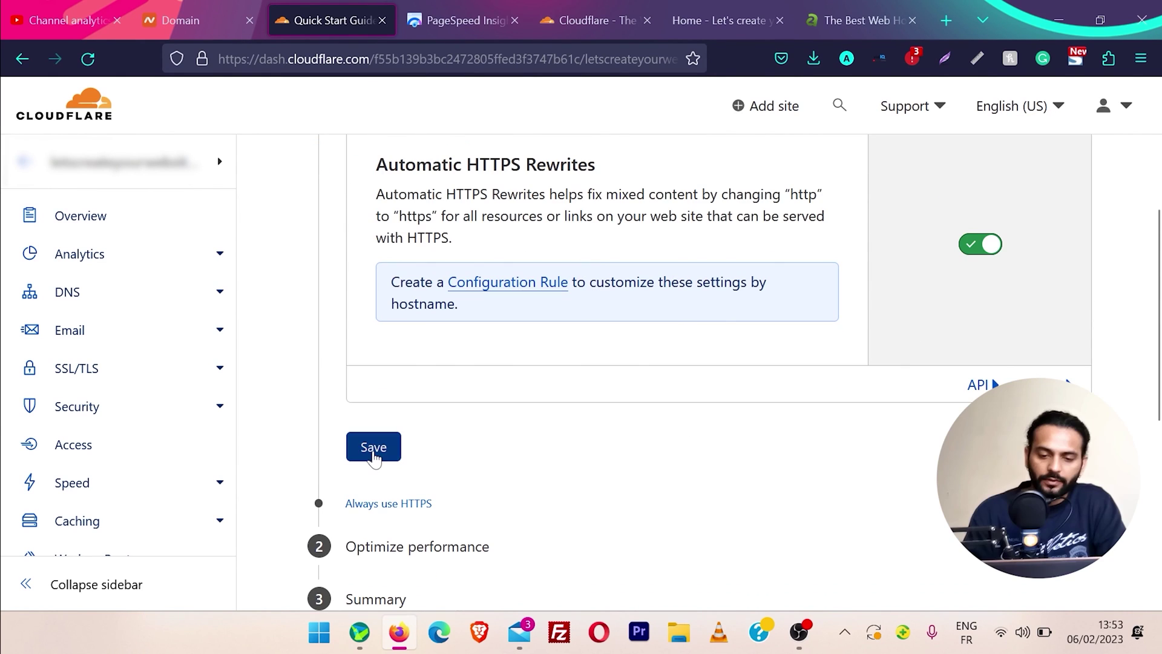
left_click(372, 449)
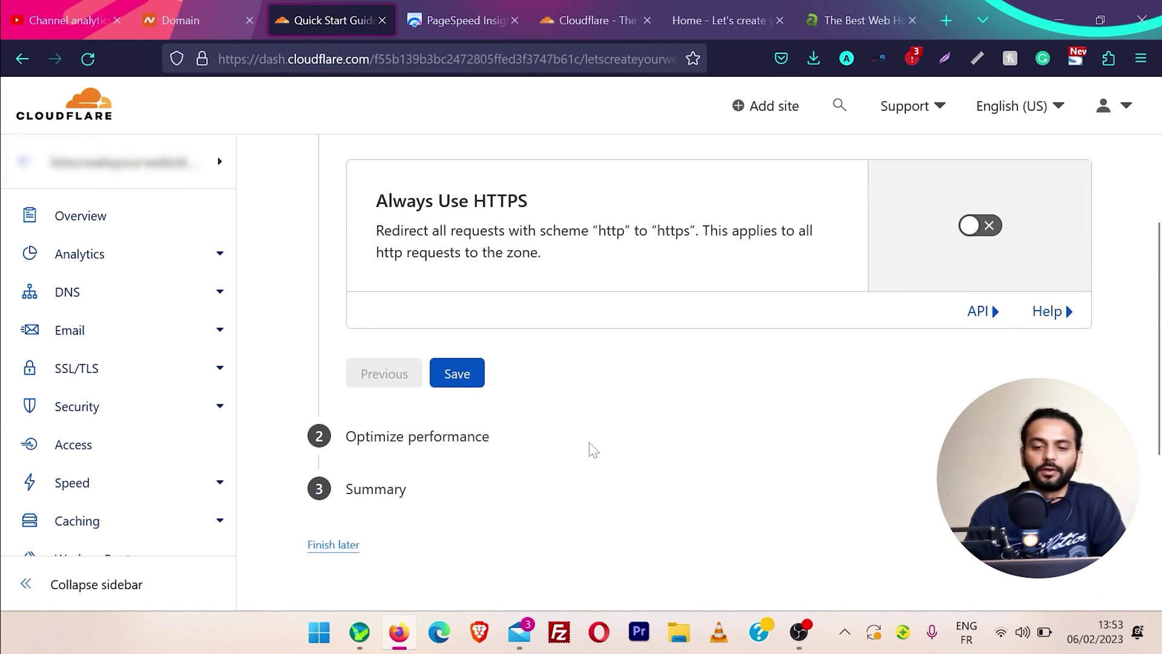
Turn on Always Use HTTPS and save Auto Minify unchanged
scroll(592, 449, "up", 2)
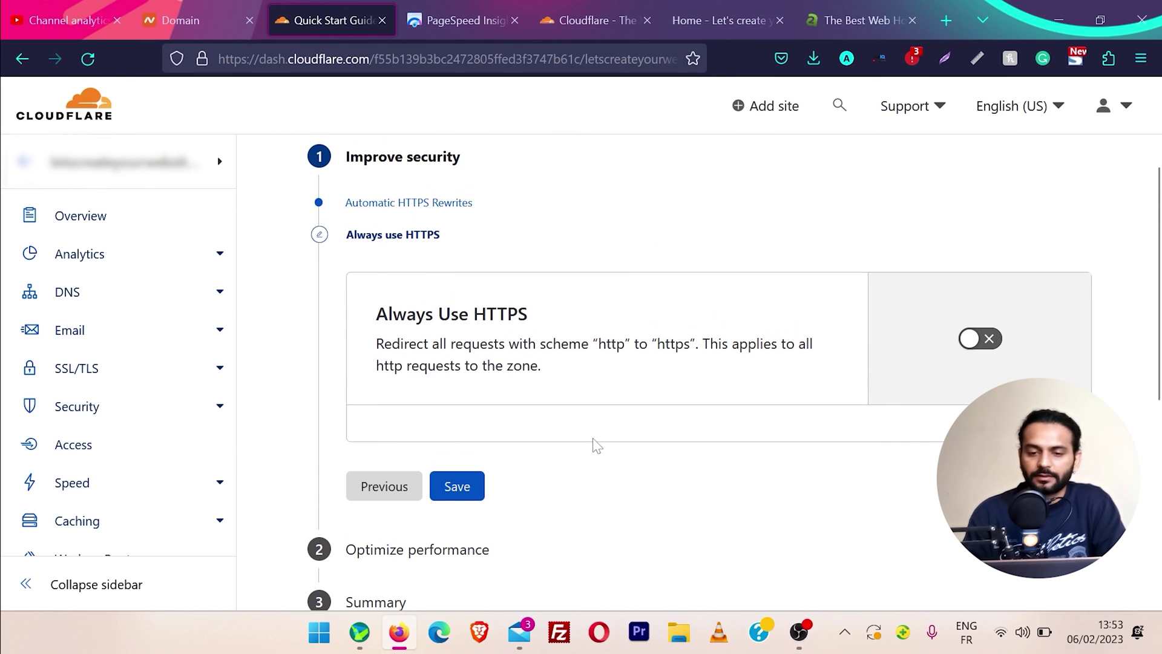
left_click(992, 341)
scroll(544, 511, "down", 2)
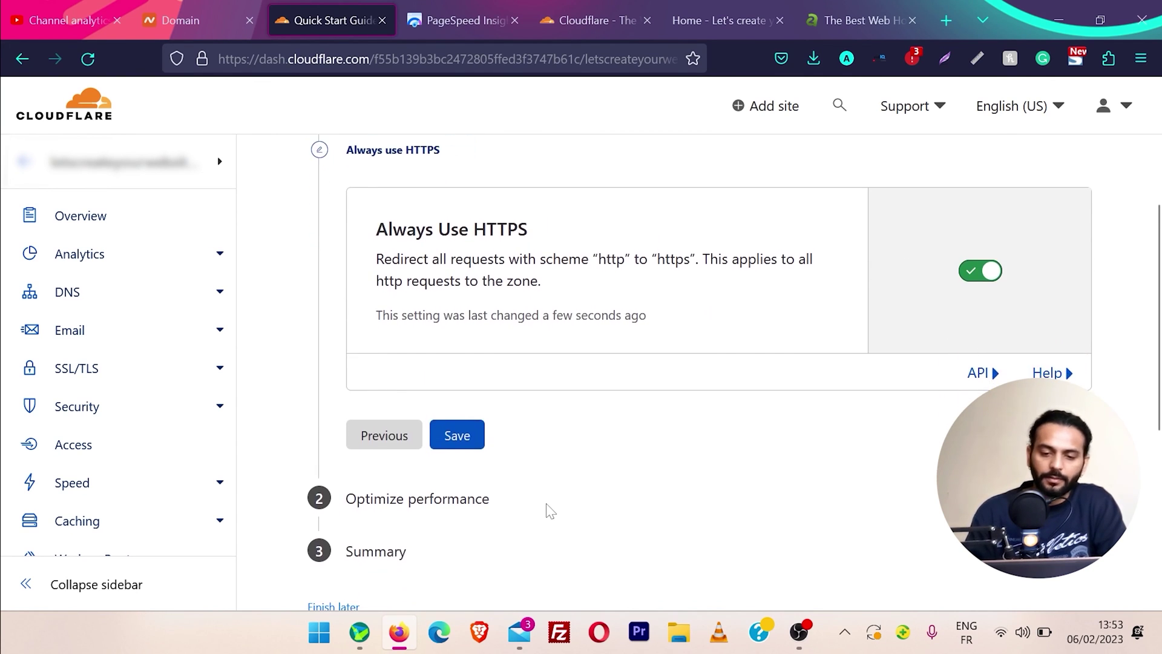
left_click(481, 453)
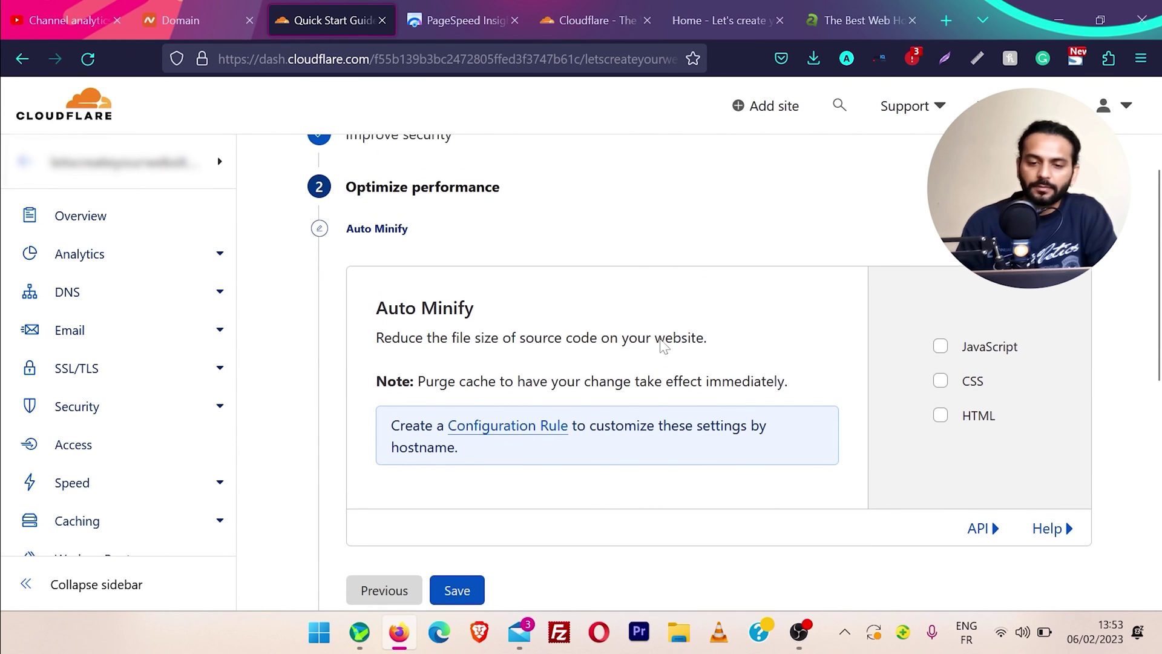
scroll(659, 339, "down", 2)
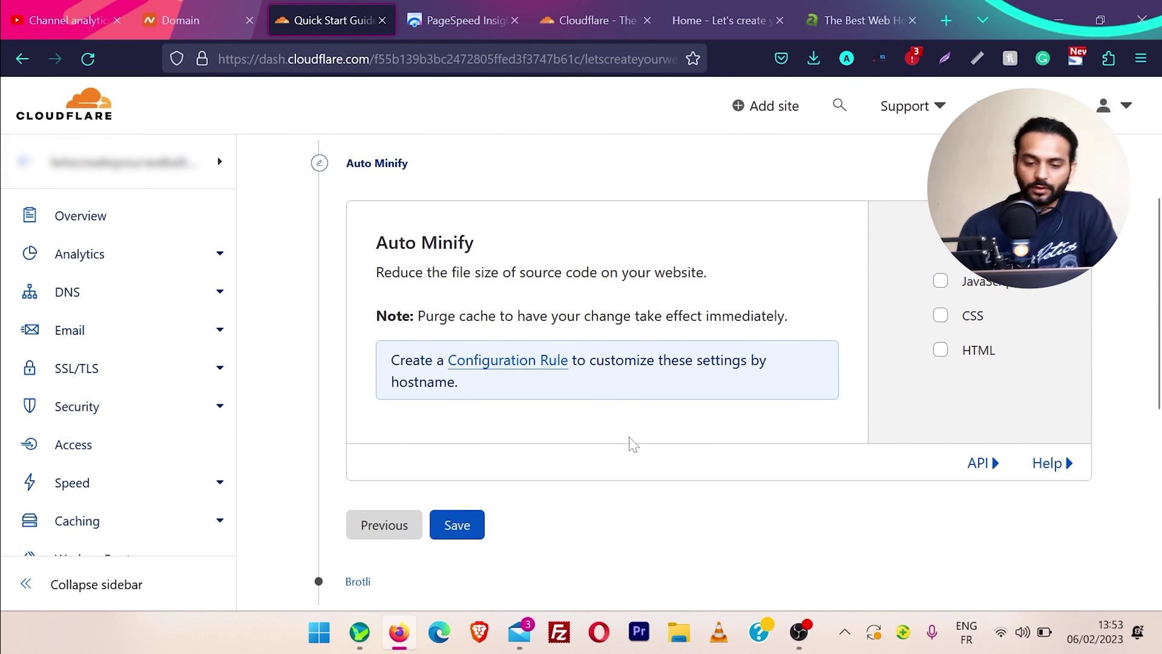
left_click(450, 526)
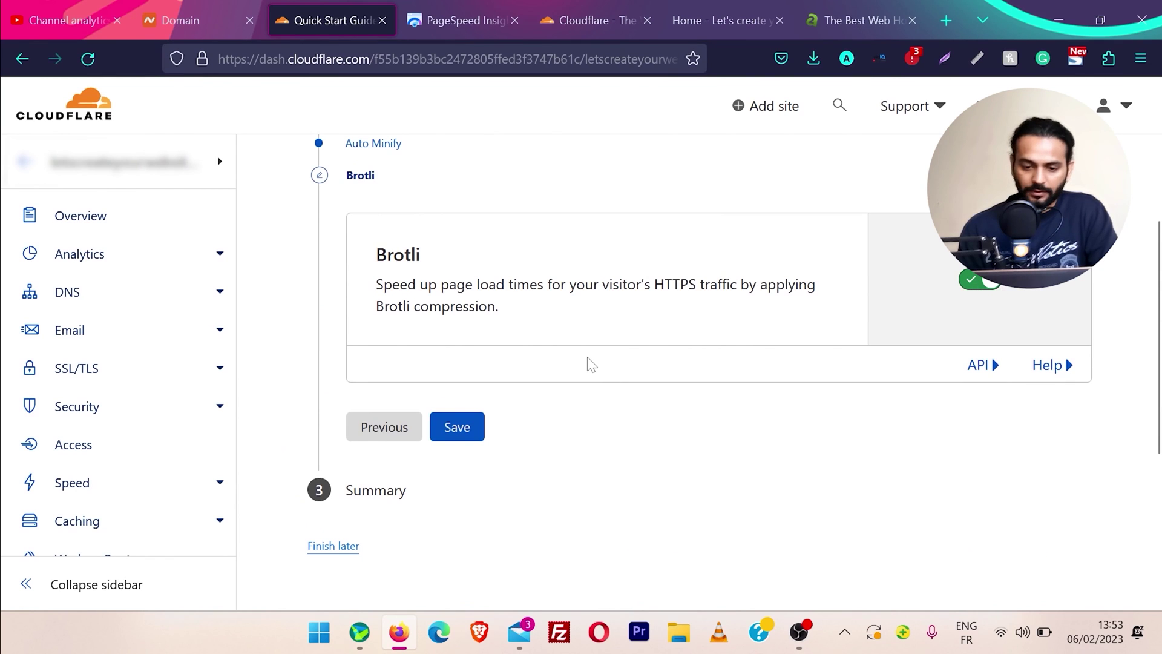
Leave the quick start guide and review the overview's Domain transfer complete message
scroll(592, 364, "down", 2)
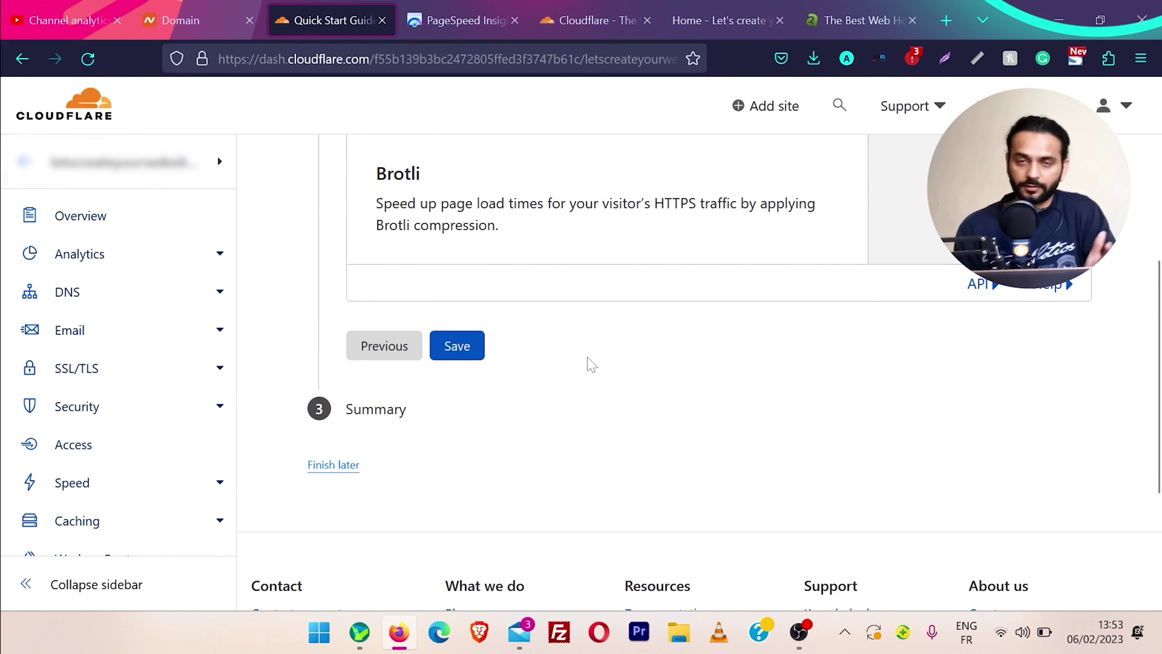
left_click(327, 465)
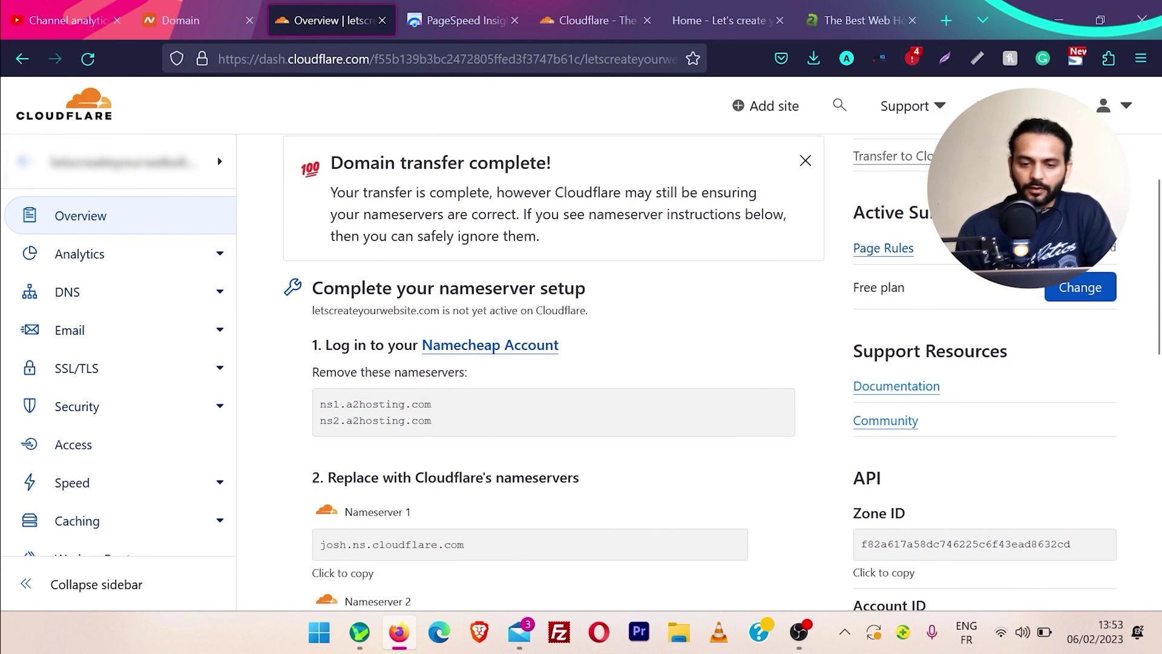
left_click_drag(331, 157, 650, 215)
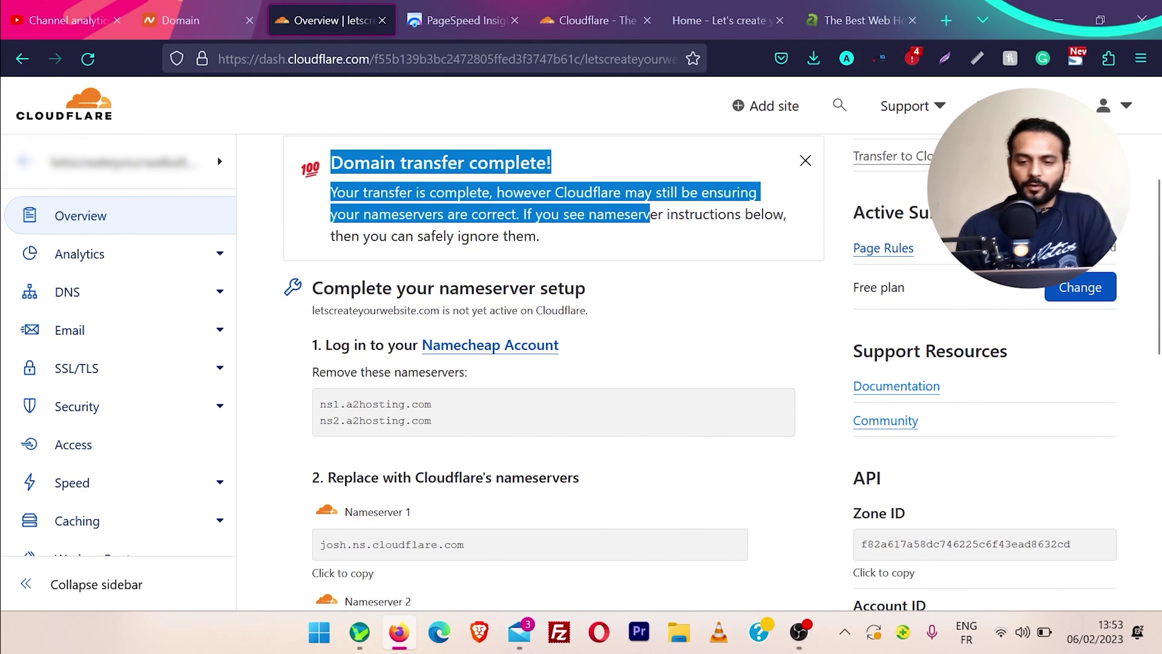
left_click(698, 251)
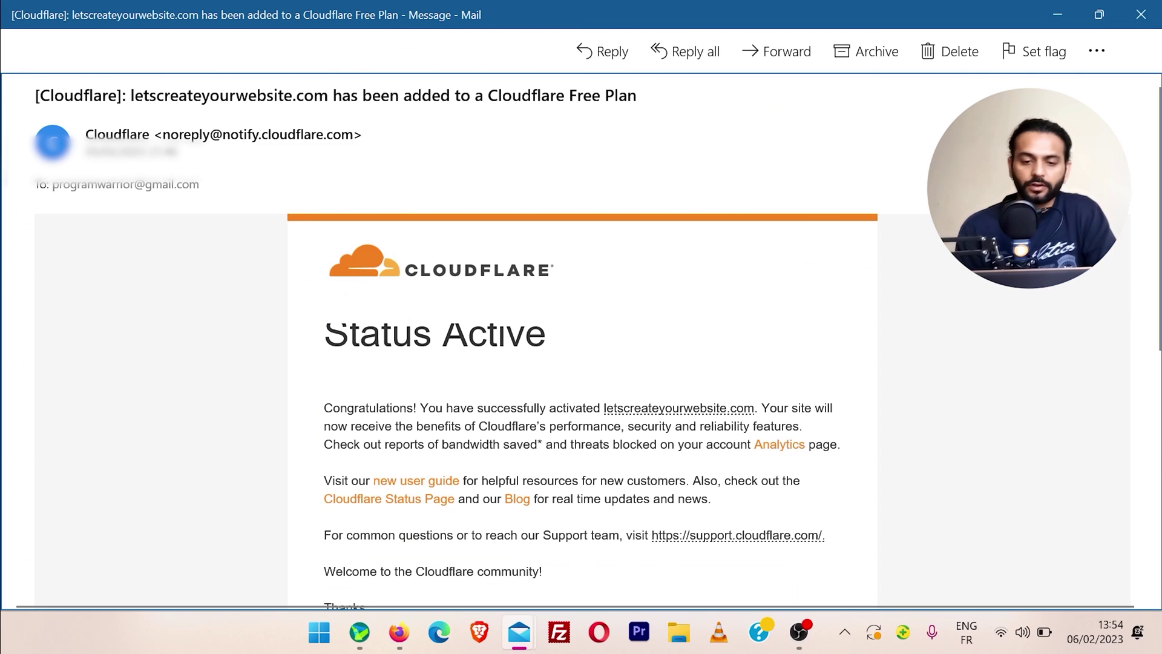
scroll(581, 363, "down", 2)
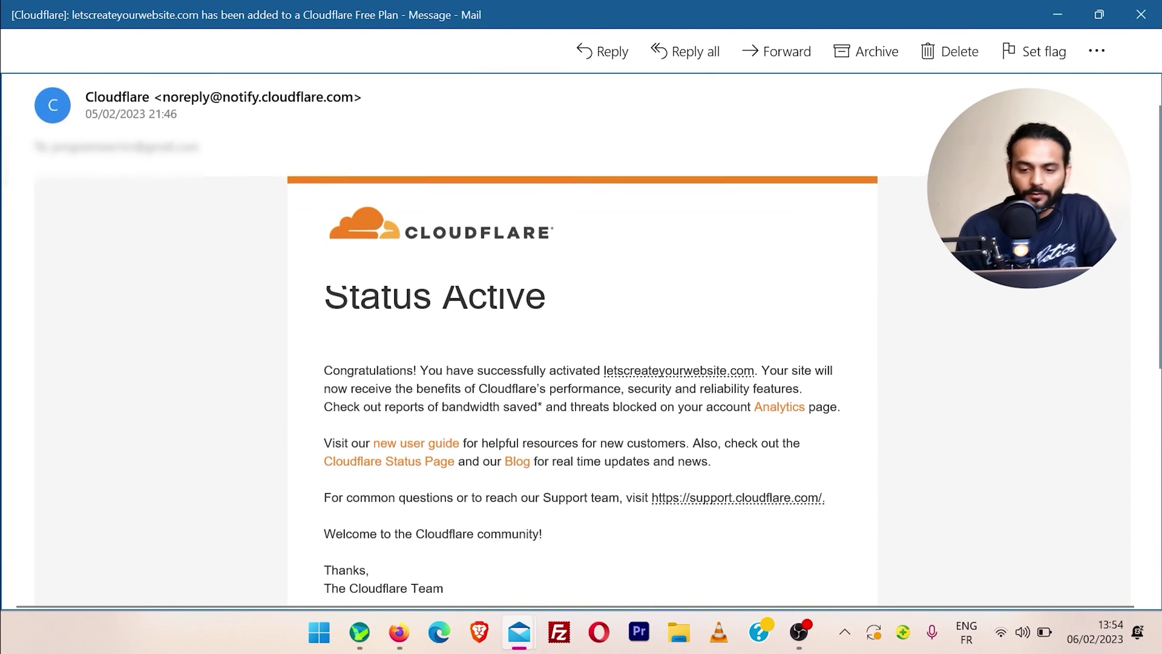
scroll(581, 363, "up", 2)
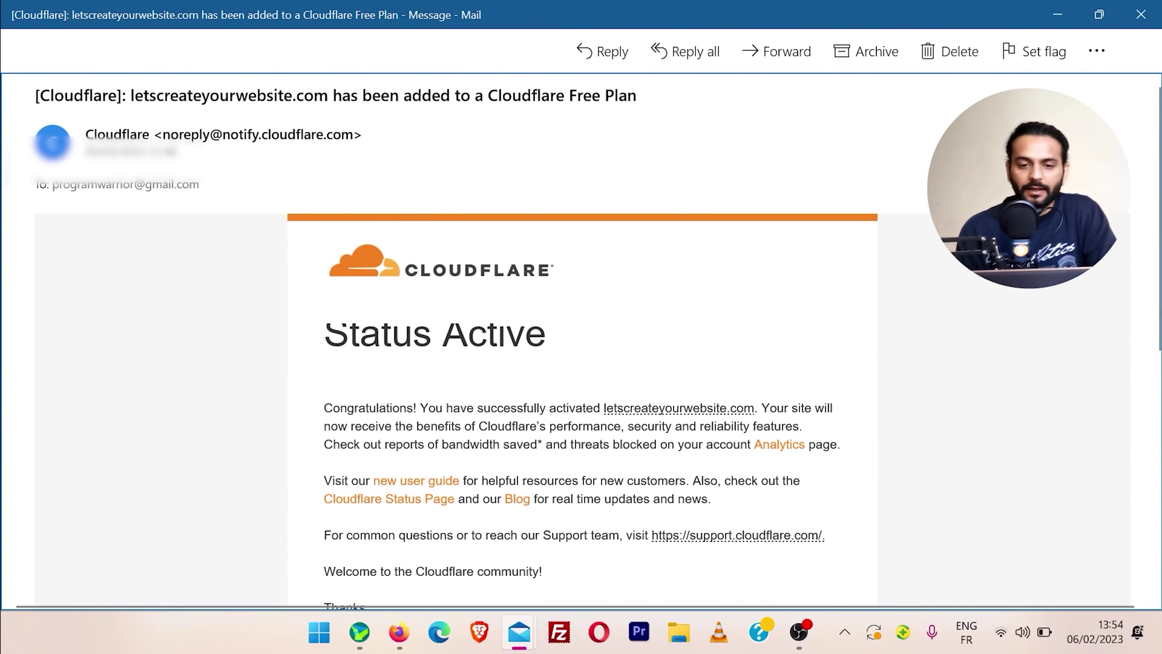